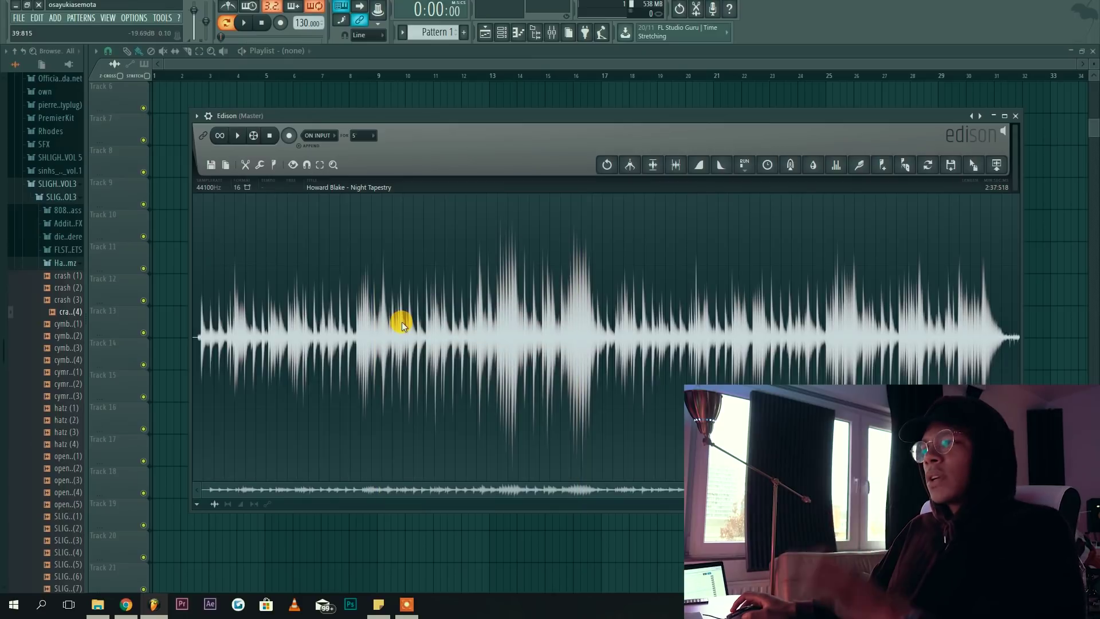
# - Select the first half of the Night Tapestry sample in Edison and listen to its opening
pyautogui.moveTo(579, 323); pyautogui.dragTo(139, 316)
pyautogui.rightClick(562, 337)
pyautogui.click(373, 315)
pyautogui.press('space')
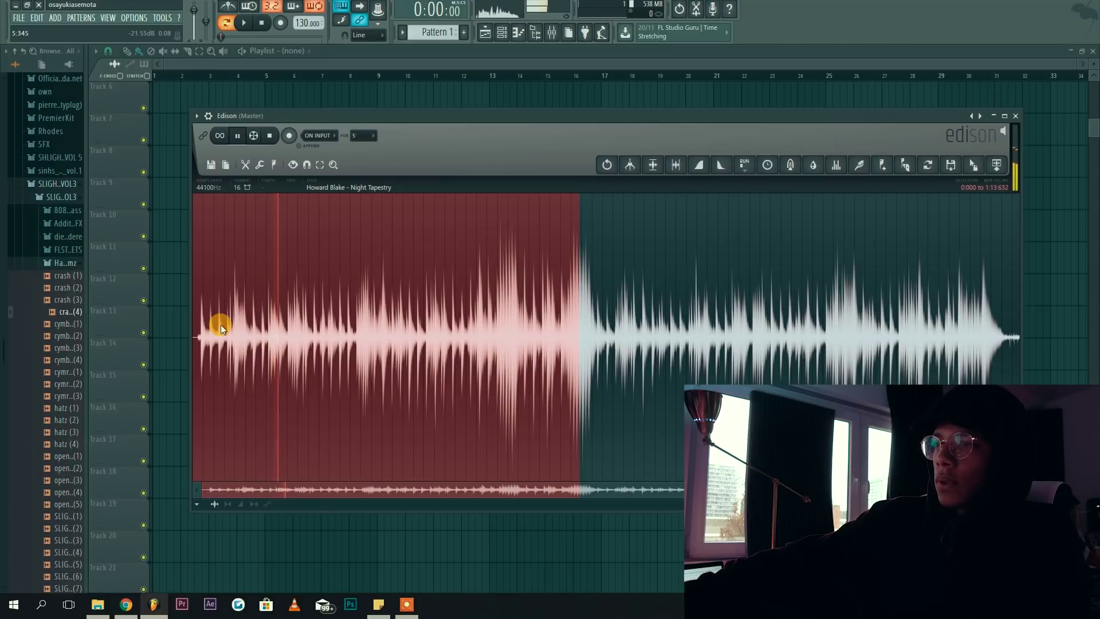
pyautogui.press('space')
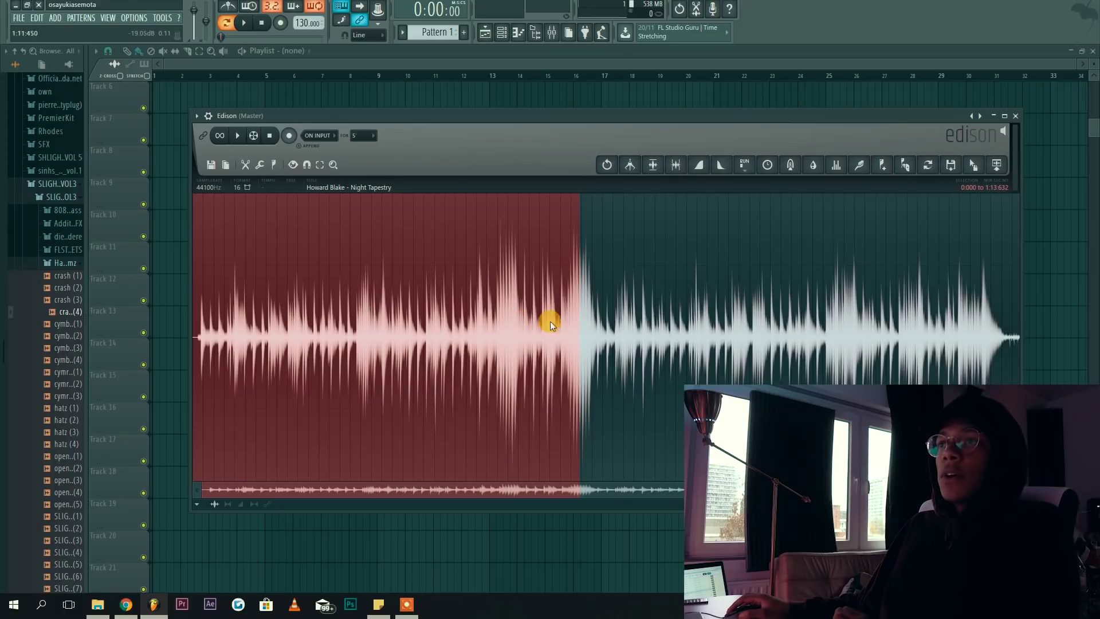
# - Narrow the selection in Edison to the opening section, from about 1.199 s to 19.089 s
pyautogui.moveTo(277, 290); pyautogui.dragTo(201, 326)
pyautogui.moveTo(585, 367); pyautogui.dragTo(294, 356)
pyautogui.scroll(1, 286, 387)
pyautogui.scroll(5, 285, 388)
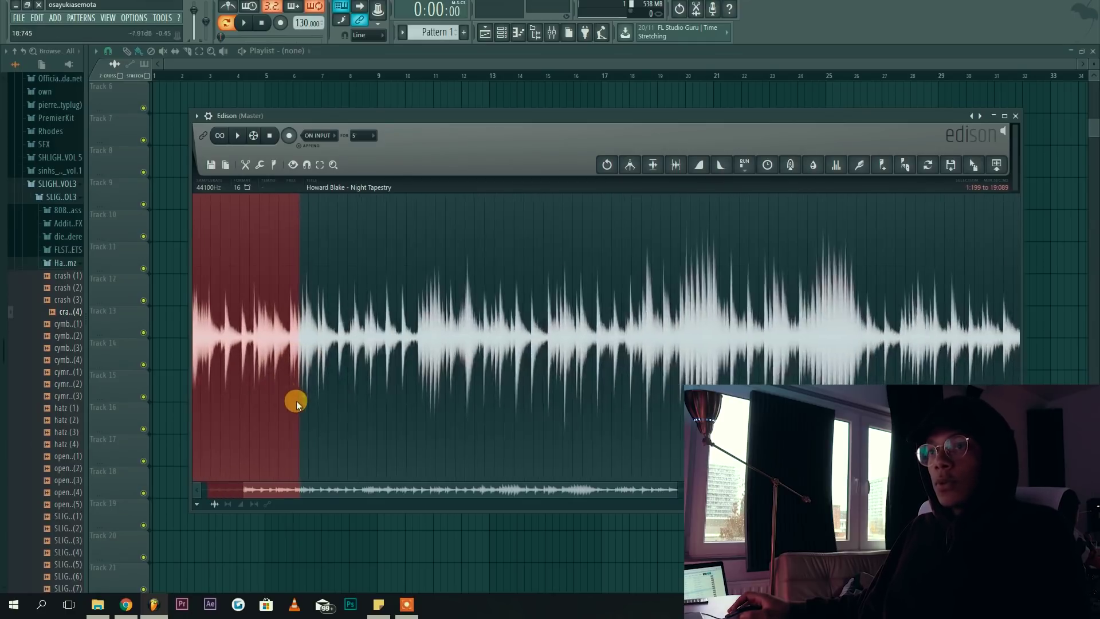
# - Move the selection's start precisely onto the first note's attack, at about 1.641 s
pyautogui.moveTo(342, 497); pyautogui.dragTo(248, 482)
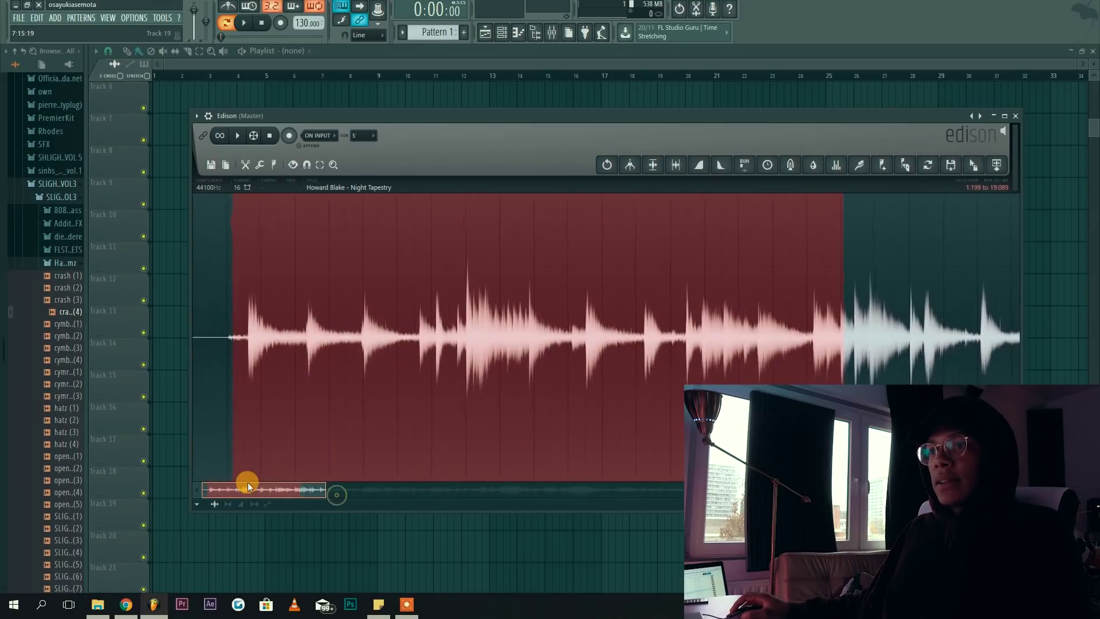
pyautogui.moveTo(235, 356); pyautogui.dragTo(267, 347)
pyautogui.scroll(5, 268, 344)
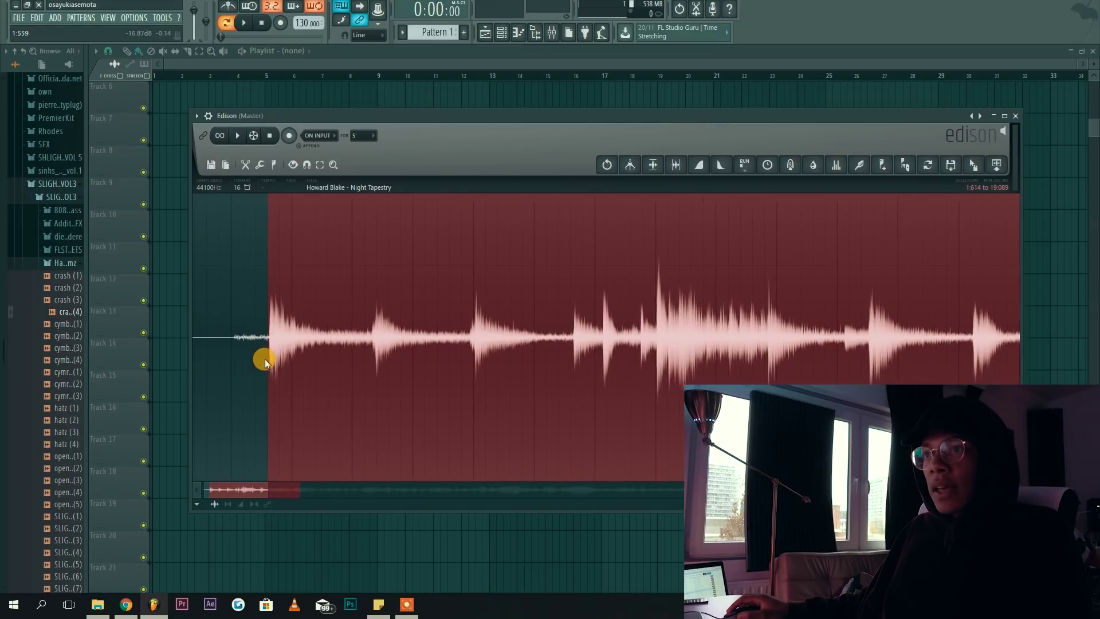
pyautogui.scroll(4, 270, 373)
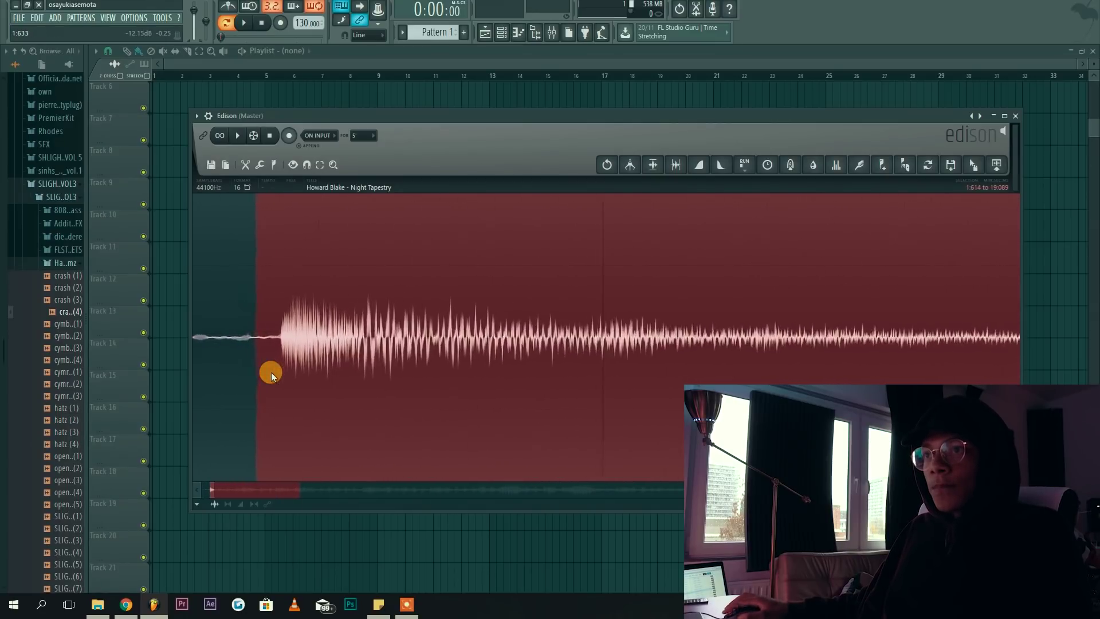
pyautogui.moveTo(253, 335); pyautogui.dragTo(279, 347)
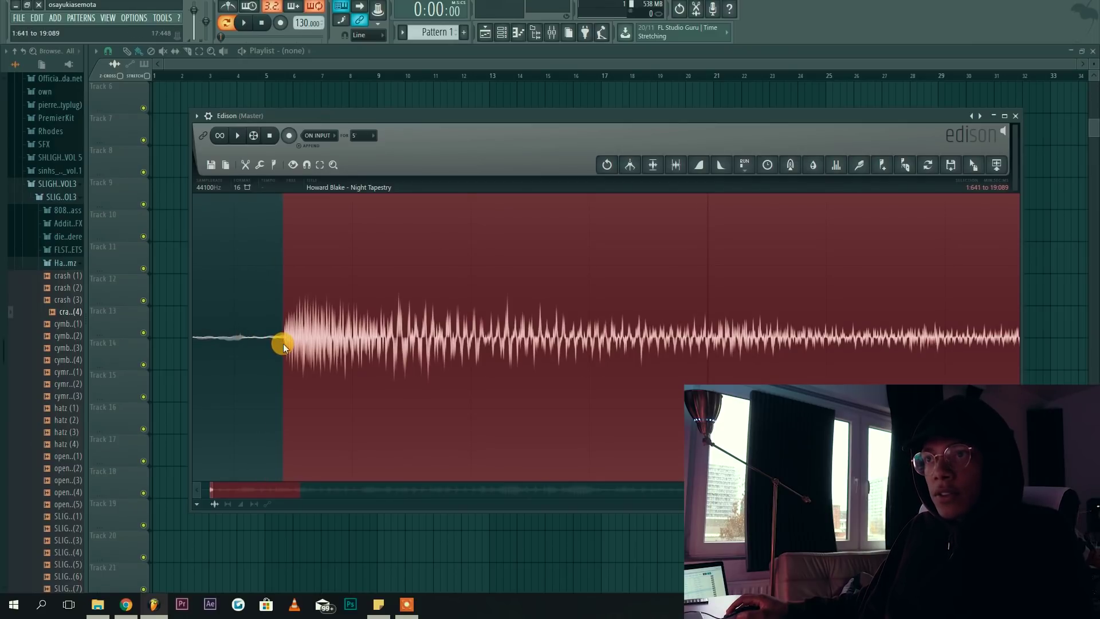
pyautogui.scroll(4, 270, 356)
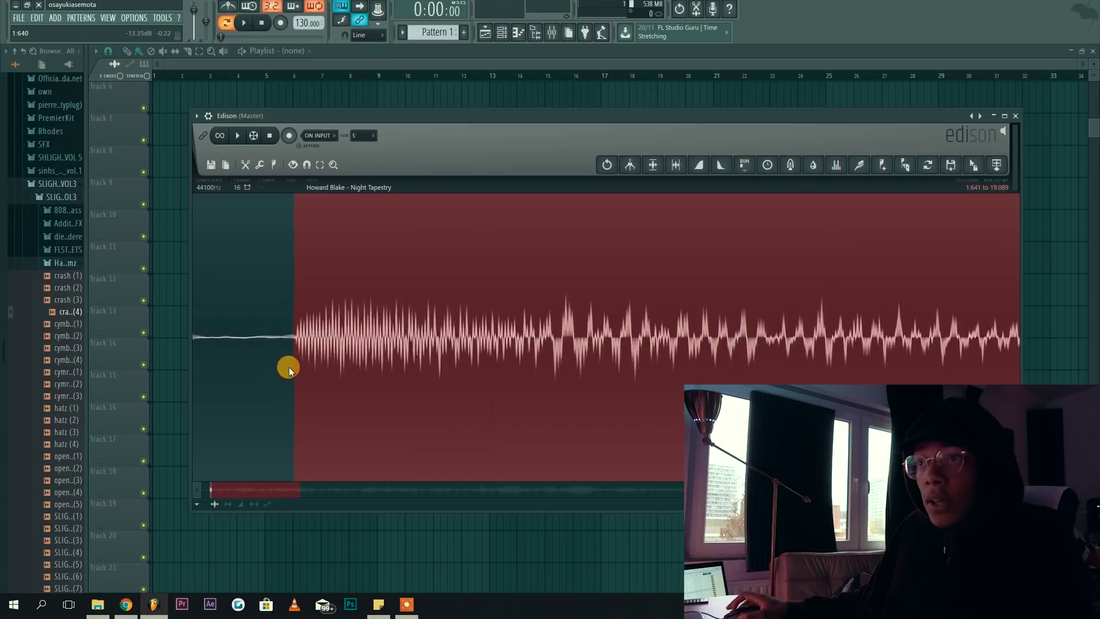
# - Turn on loop playback in Edison and listen to the whole selected section
pyautogui.scroll(-5, 288, 370)
pyautogui.scroll(-4, 301, 344)
pyautogui.moveTo(232, 490); pyautogui.dragTo(292, 488)
pyautogui.click(220, 137)
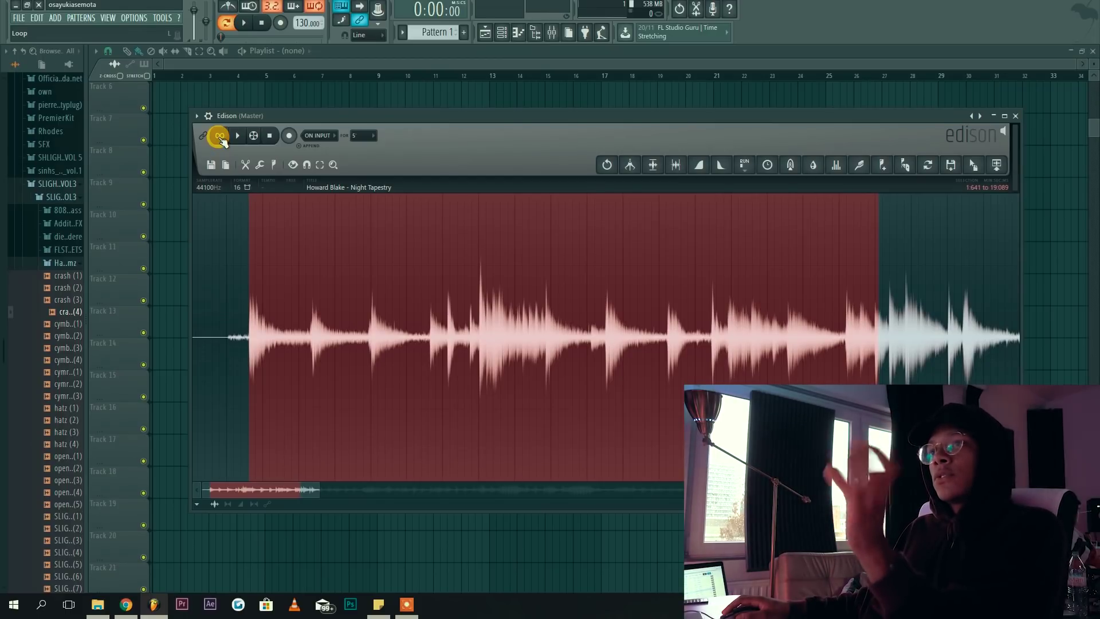
pyautogui.press('space')
# - Shorten the selection's end to about 14.894 s and listen to the loop
pyautogui.moveTo(871, 316); pyautogui.dragTo(734, 371)
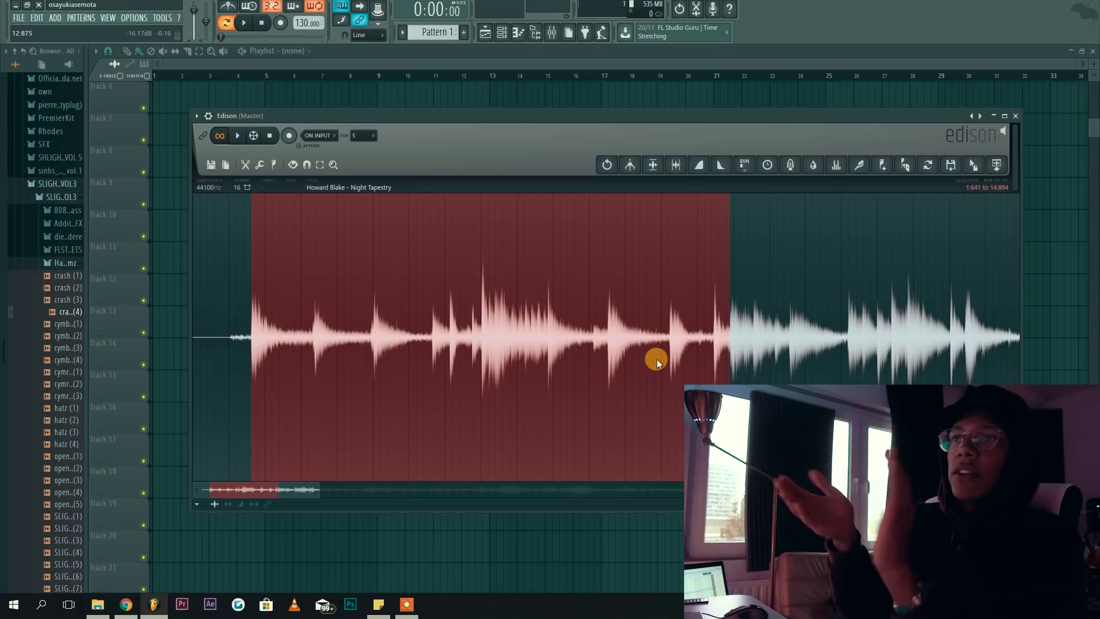
pyautogui.press('space')
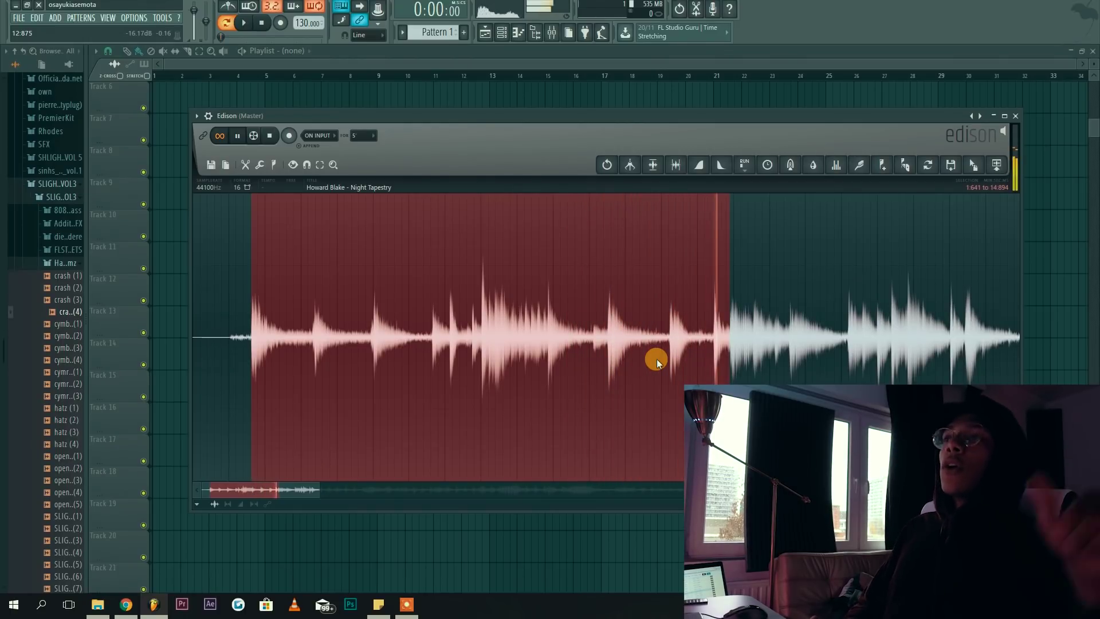
pyautogui.press('space')
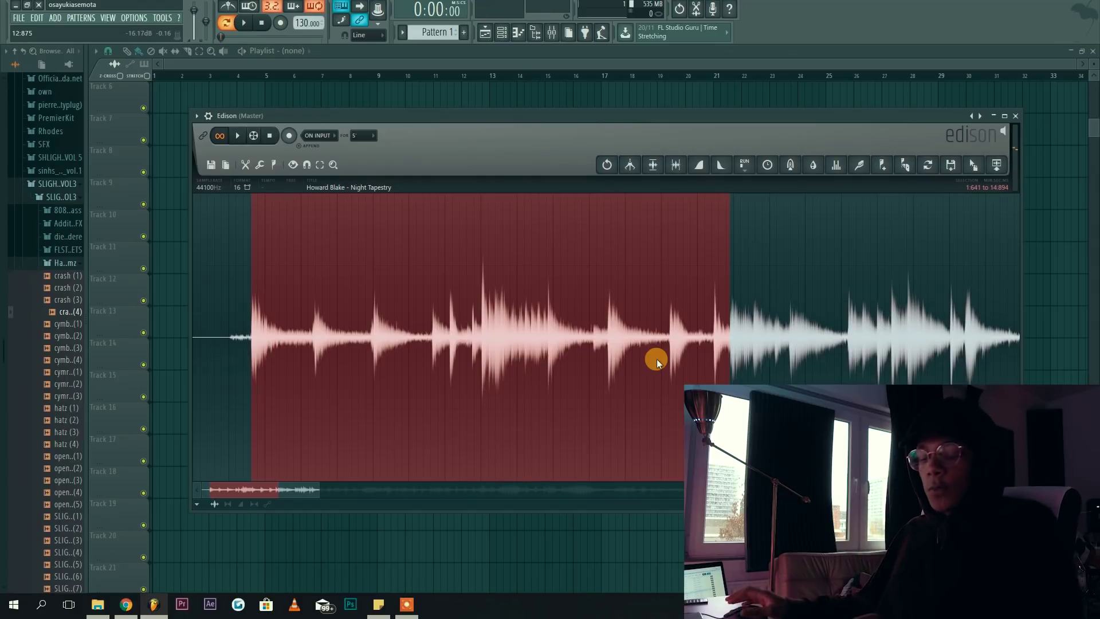
# - Fine-tune the selection's end to just before the following note's attack, at about 14.912 s
pyautogui.scroll(5, 725, 345)
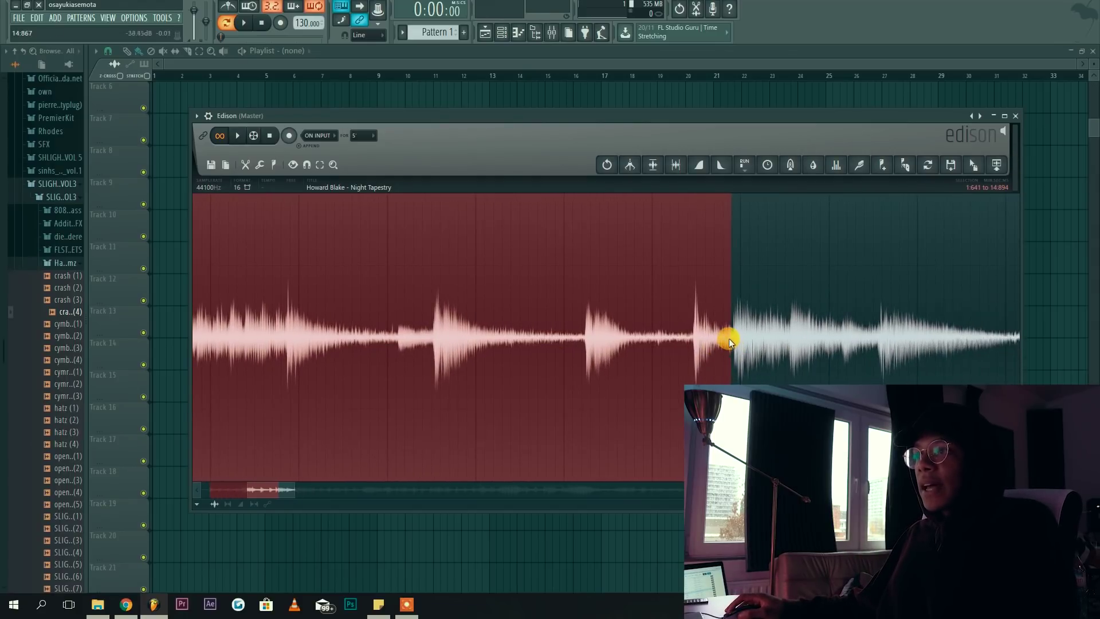
pyautogui.moveTo(730, 338); pyautogui.dragTo(734, 338)
pyautogui.scroll(3, 733, 338)
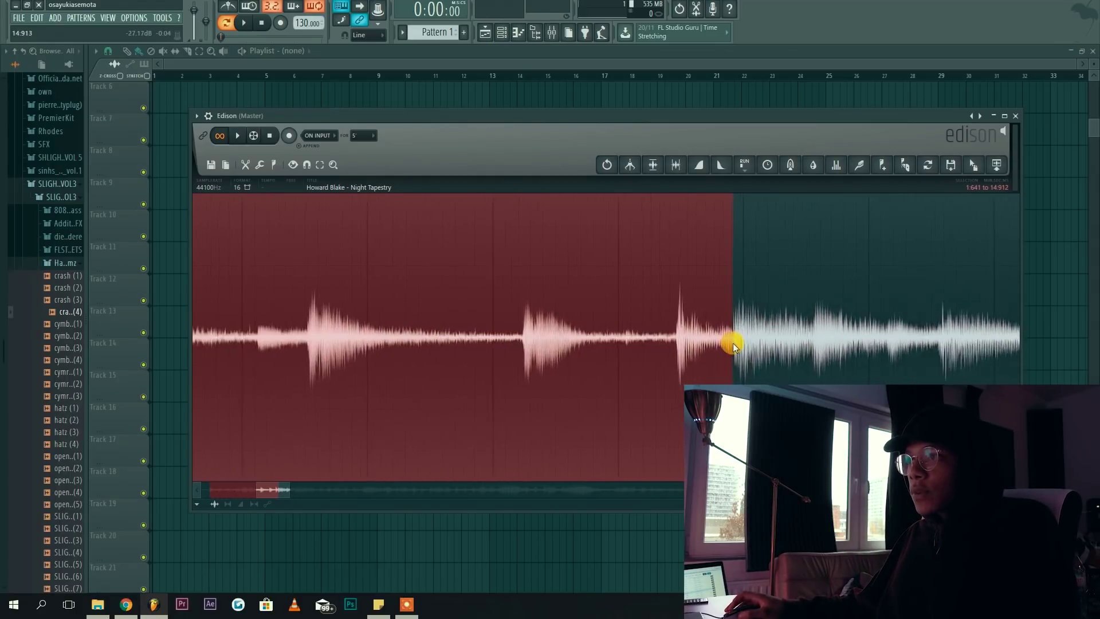
pyautogui.scroll(-4, 716, 347)
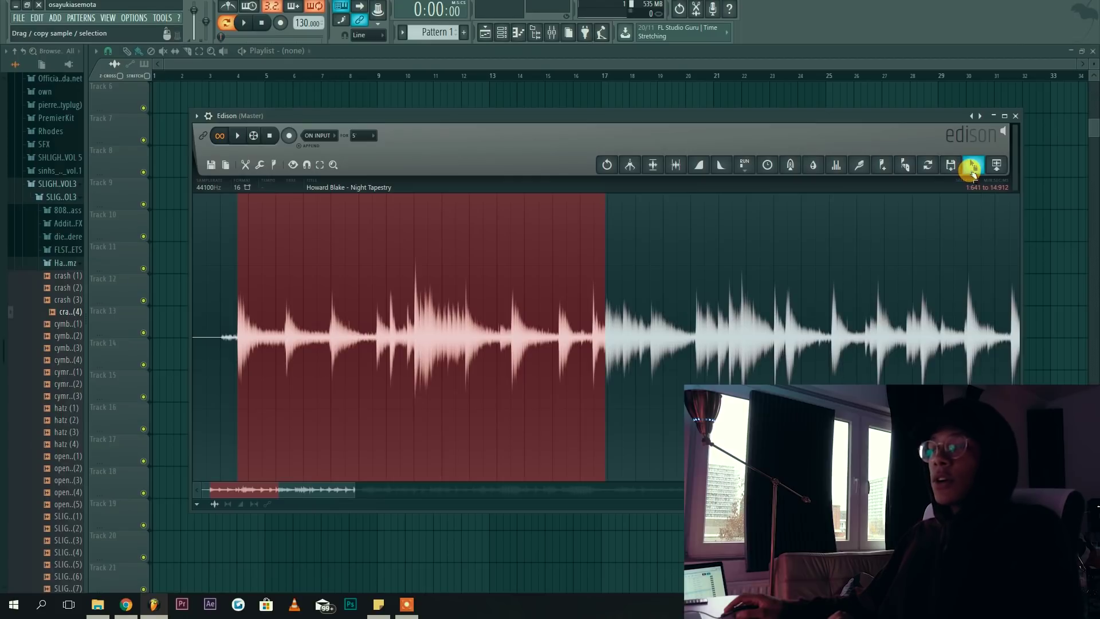
# - Place the selected audio on Track 6 at bar 1 of the playlist and set the project tempo to 85 BPM
pyautogui.moveTo(973, 168); pyautogui.dragTo(172, 88)
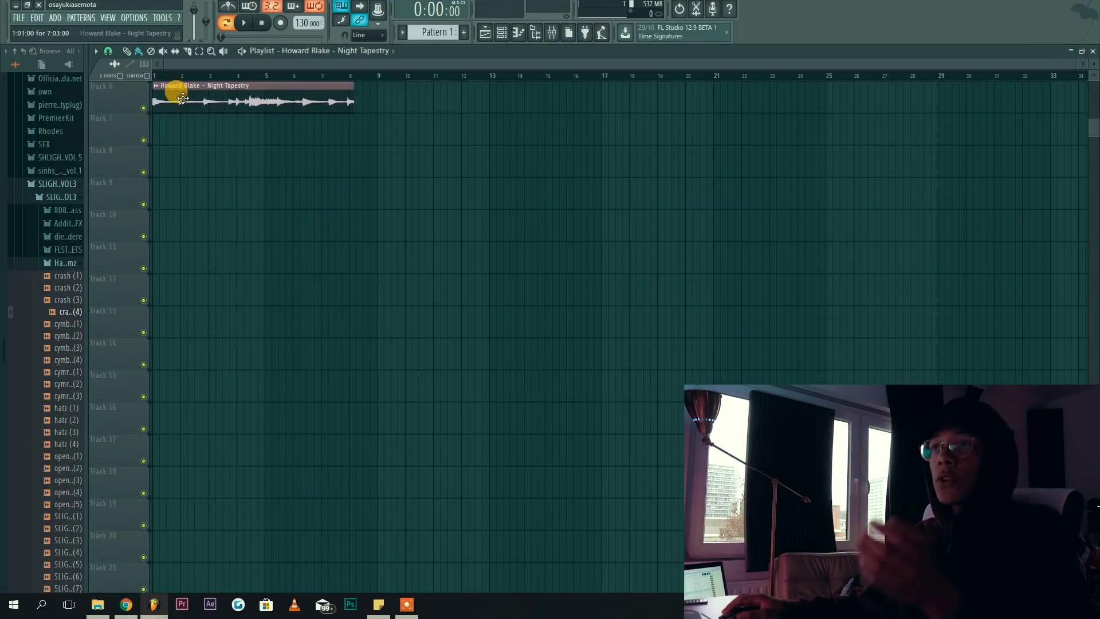
pyautogui.scroll(3, 223, 225)
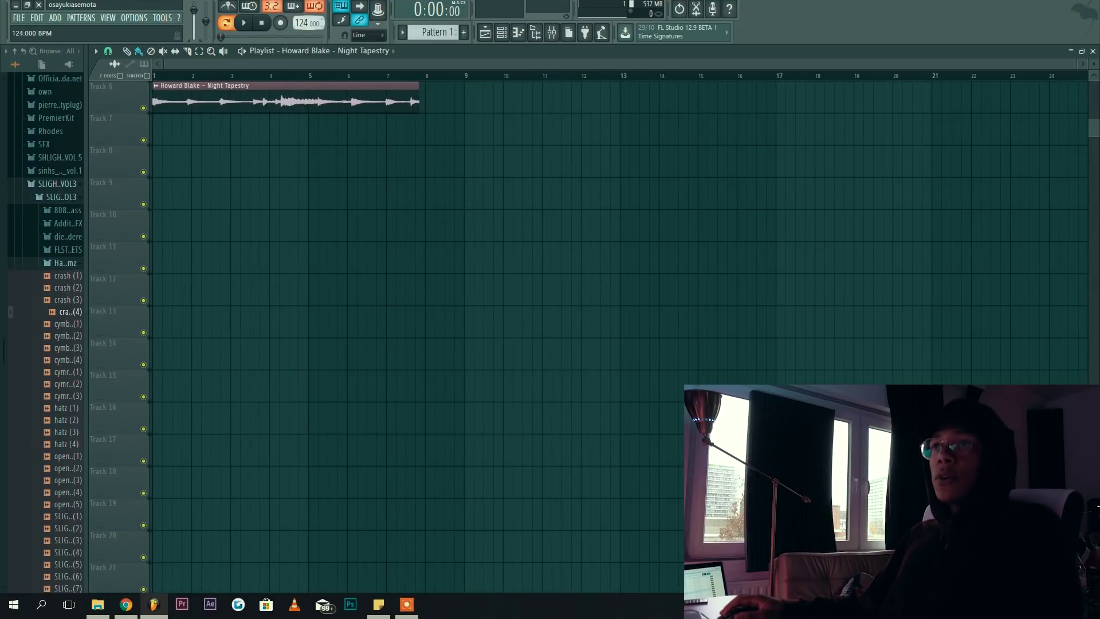
pyautogui.moveTo(304, 23); pyautogui.dragTo(304, 34)
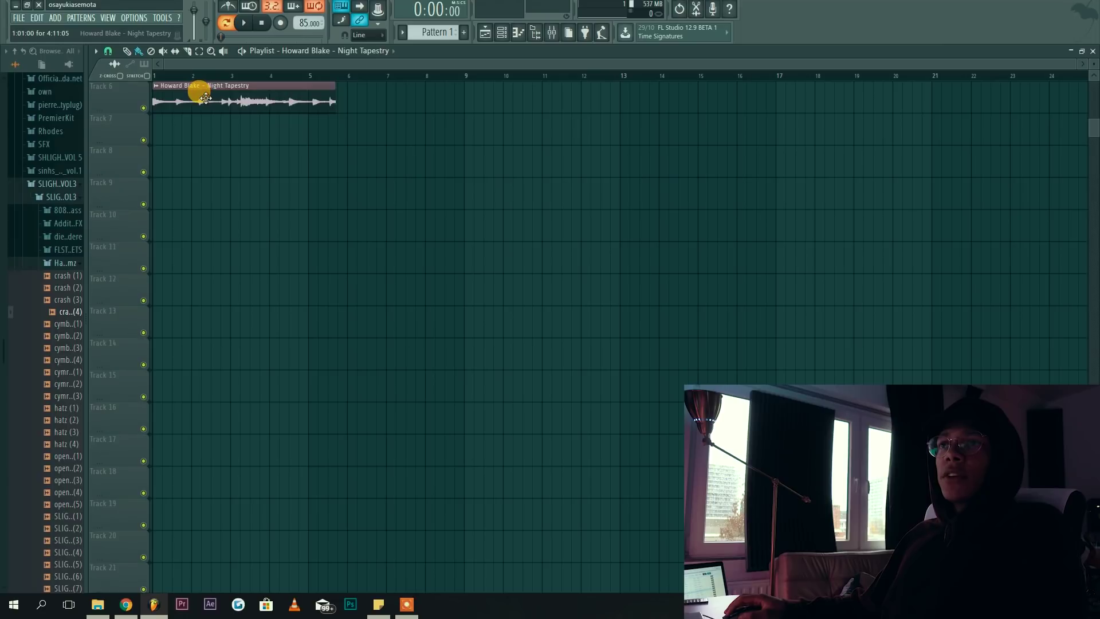
# - Set the Night Tapestry clip's time stretching to 4 bars in its channel settings
pyautogui.doubleClick(205, 99)
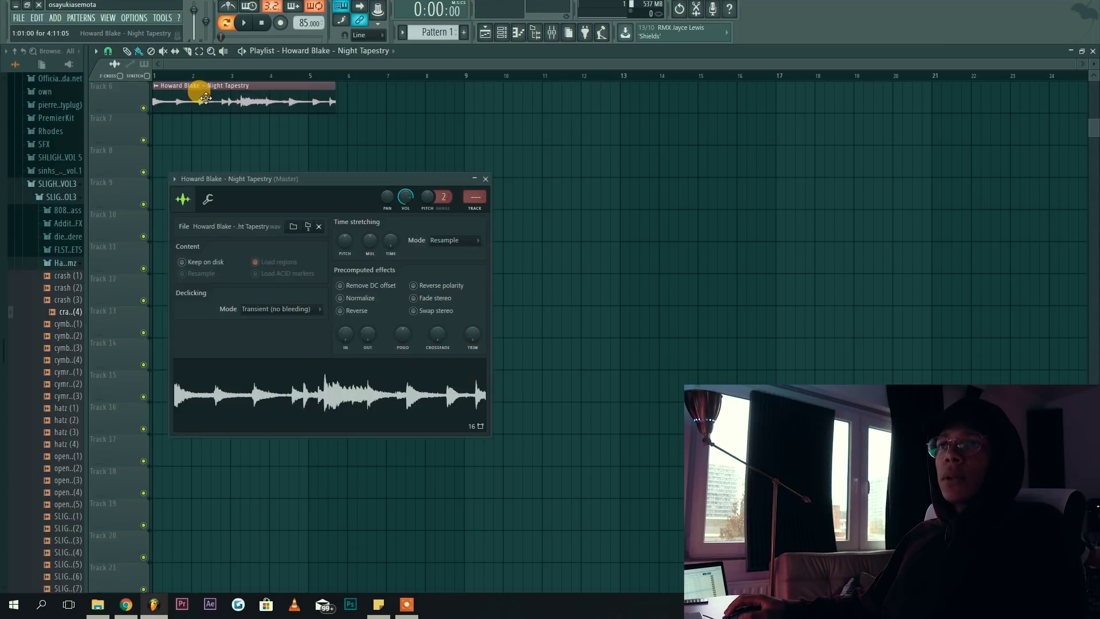
pyautogui.click(392, 247)
pyautogui.click(411, 343)
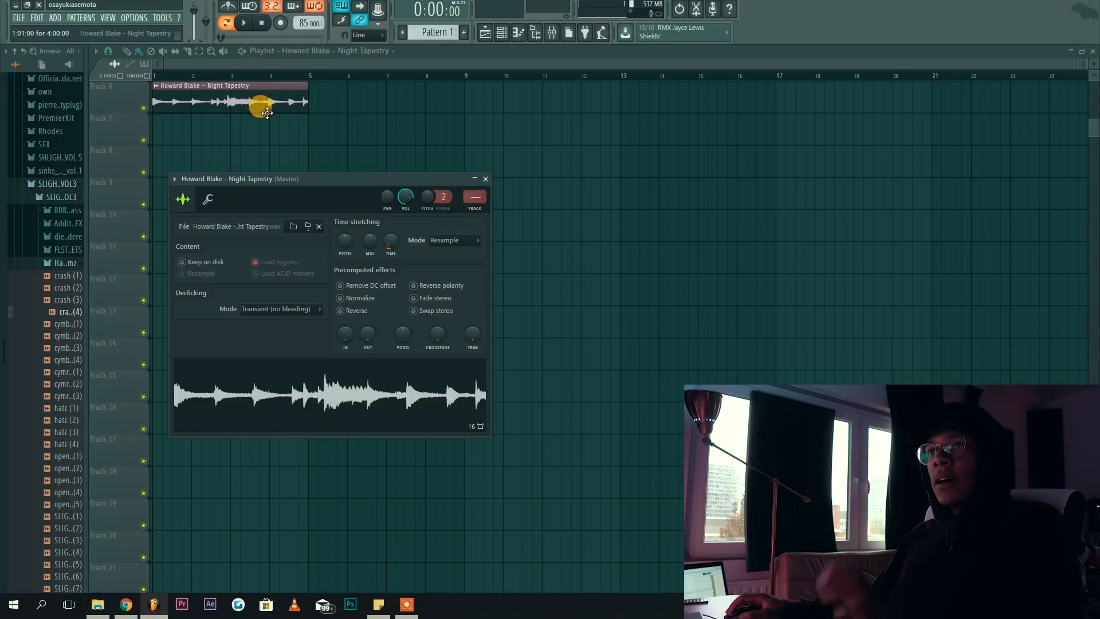
# - Enable Swap stereo for the Night Tapestry clip and close its channel settings
pyautogui.click(407, 196)
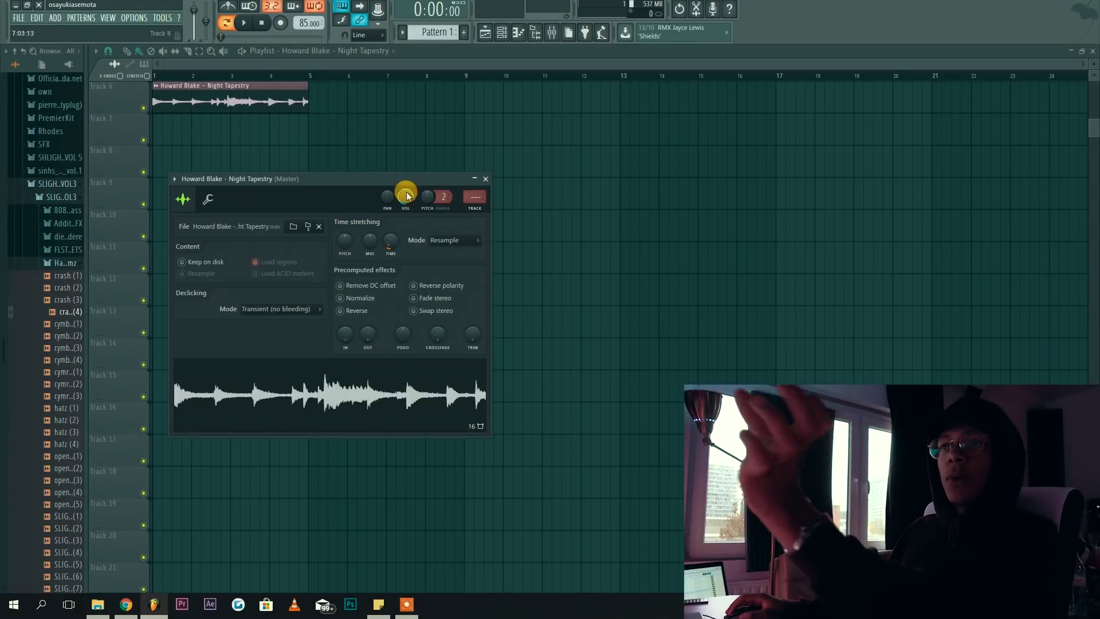
pyautogui.click(388, 240)
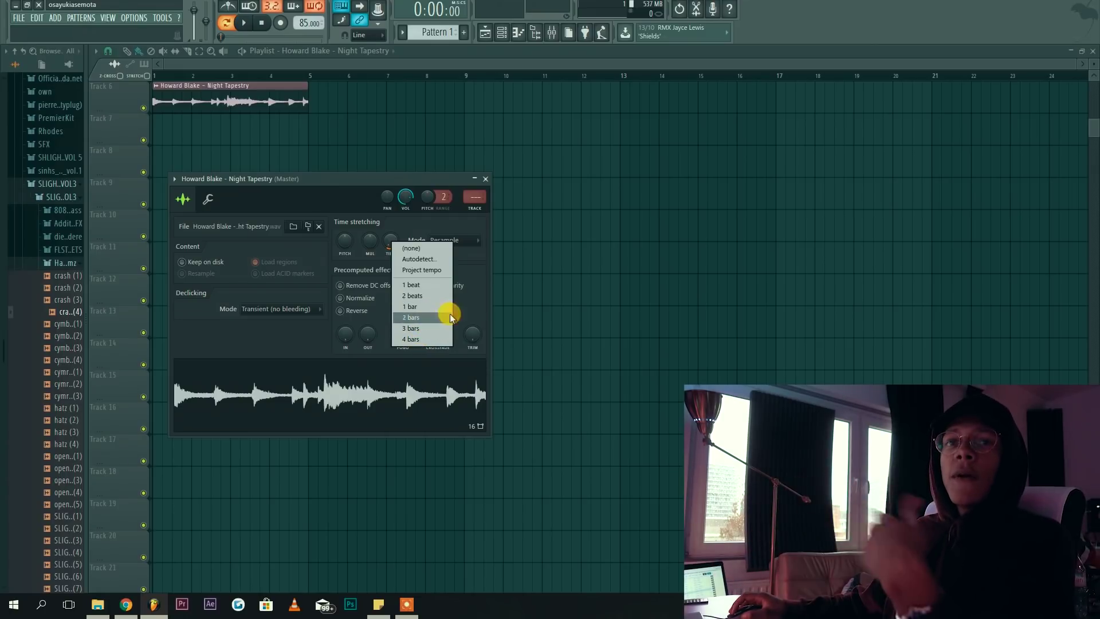
pyautogui.click(474, 309)
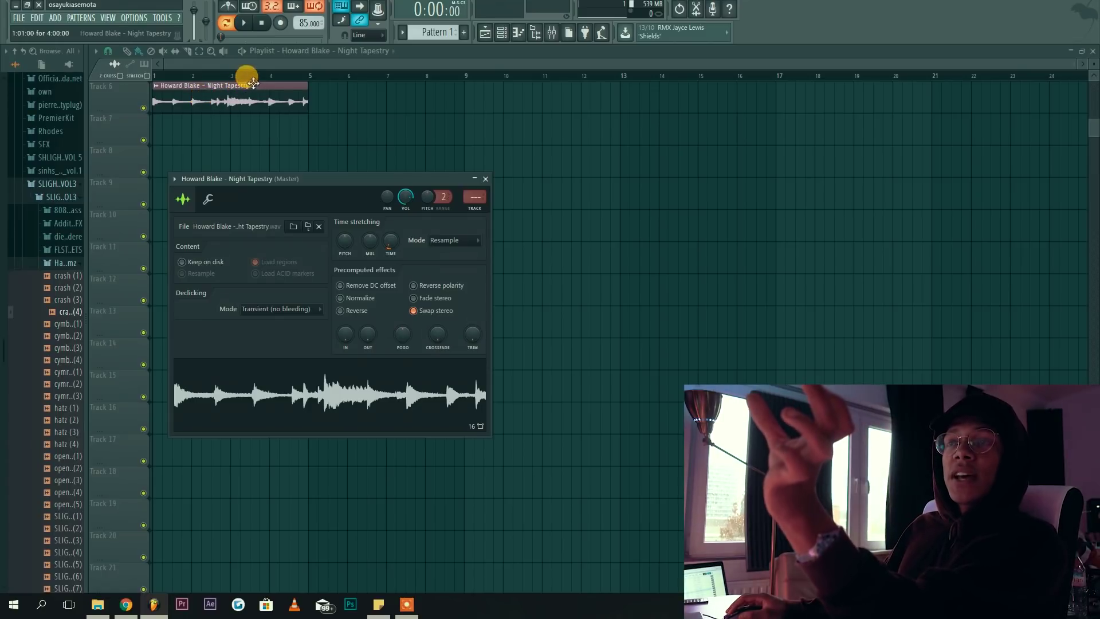
pyautogui.click(251, 61)
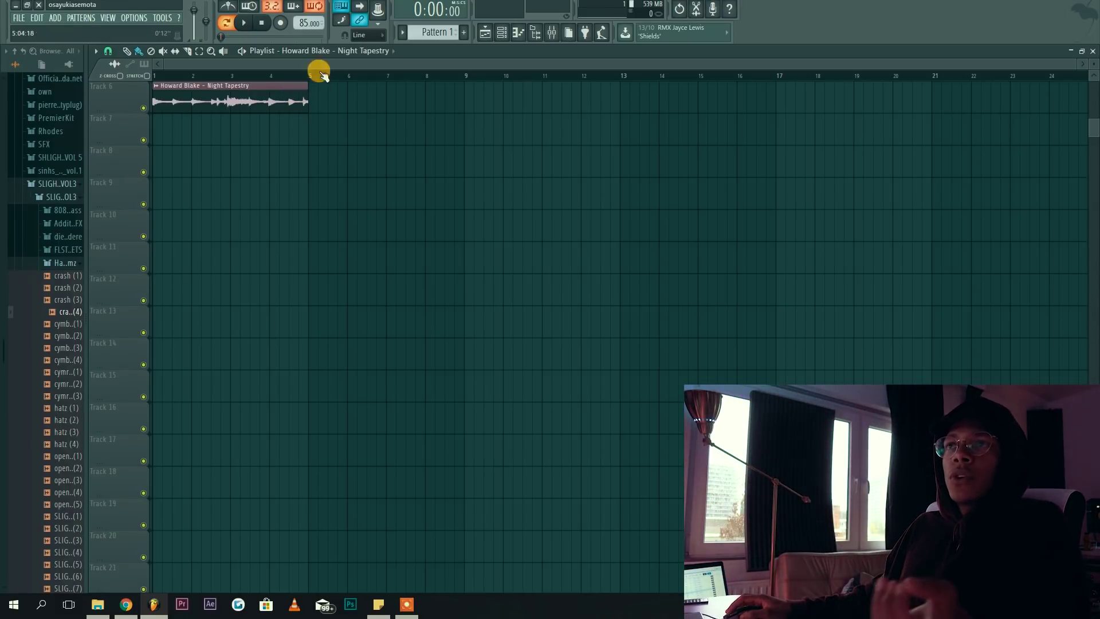
# - Change the Night Tapestry clip's time stretching mode to Stretch
pyautogui.doubleClick(232, 106)
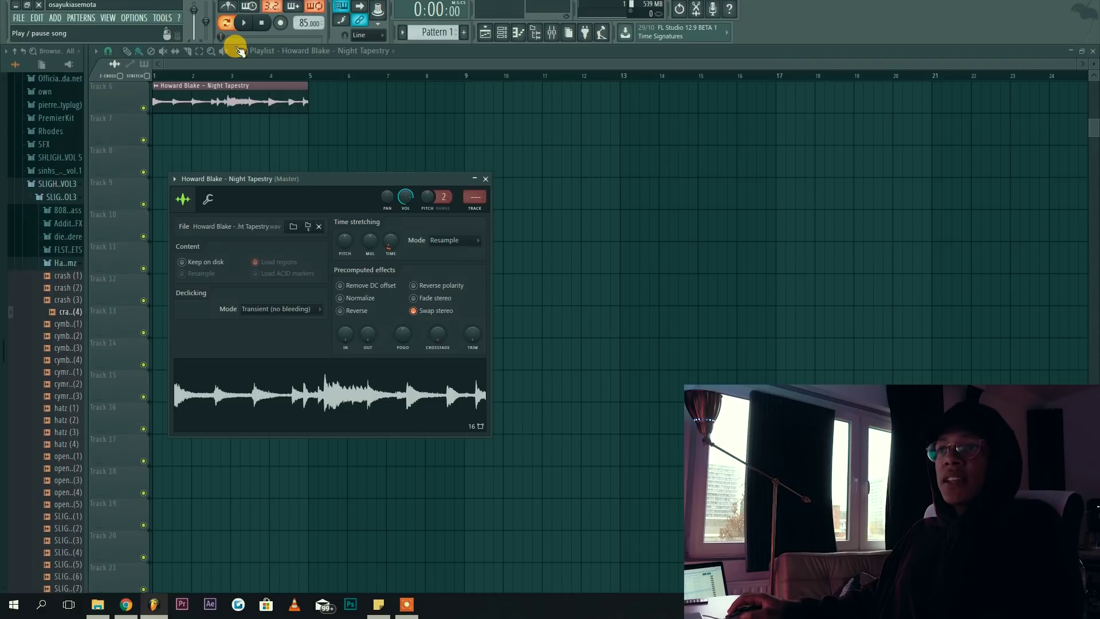
pyautogui.click(453, 243)
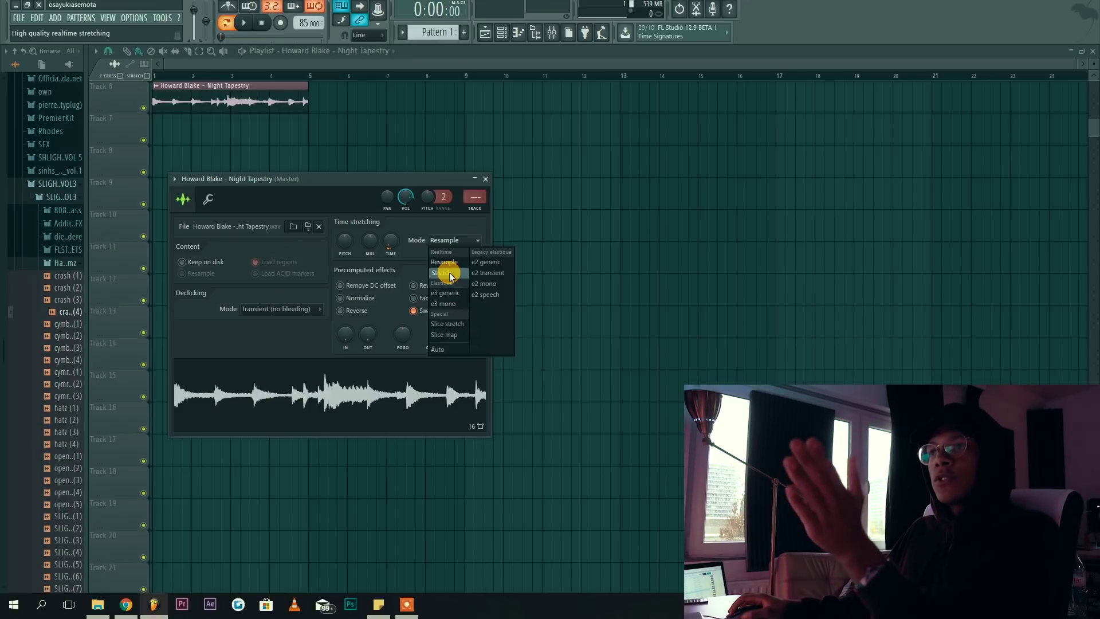
pyautogui.click(449, 274)
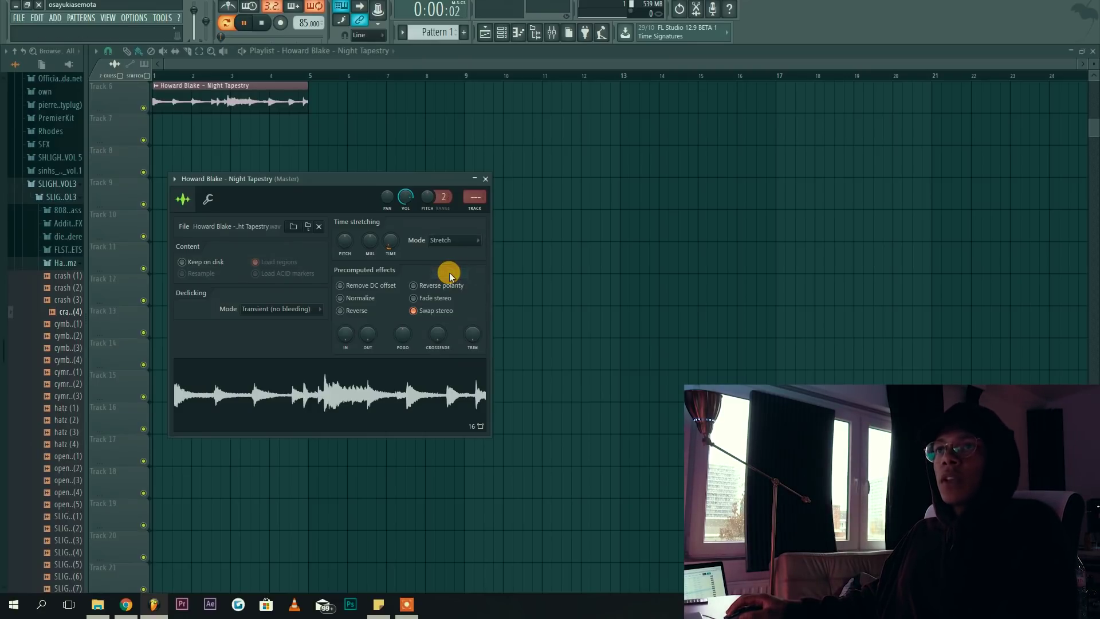
# - Play the stretched clip from the start with the metronome on to check its timing
pyautogui.moveTo(178, 76); pyautogui.dragTo(3, 79)
pyautogui.press('space')
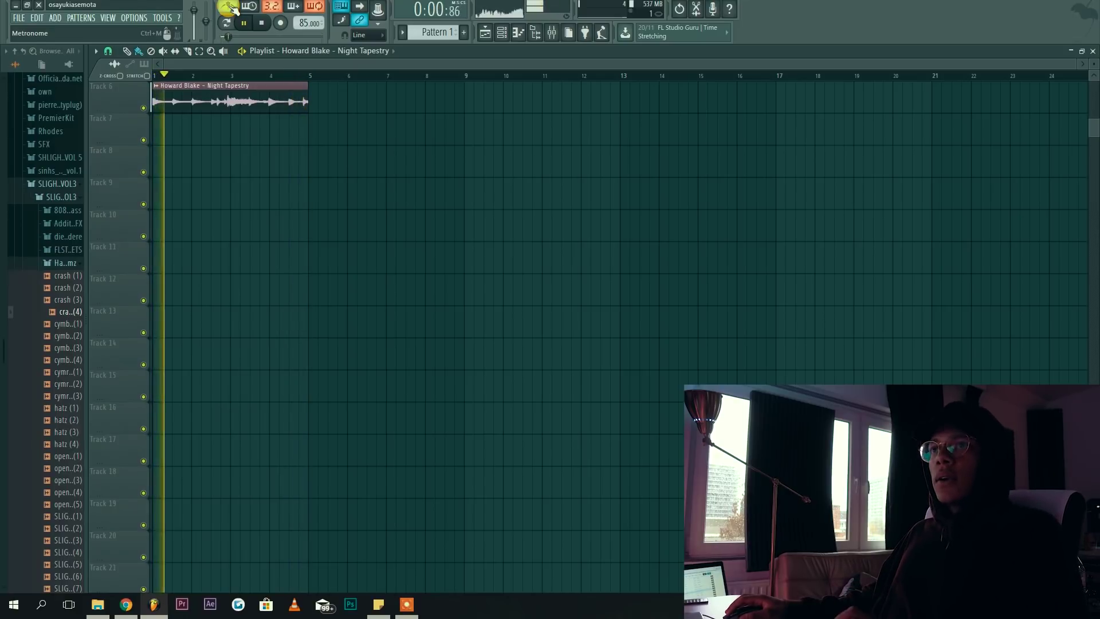
pyautogui.press('space')
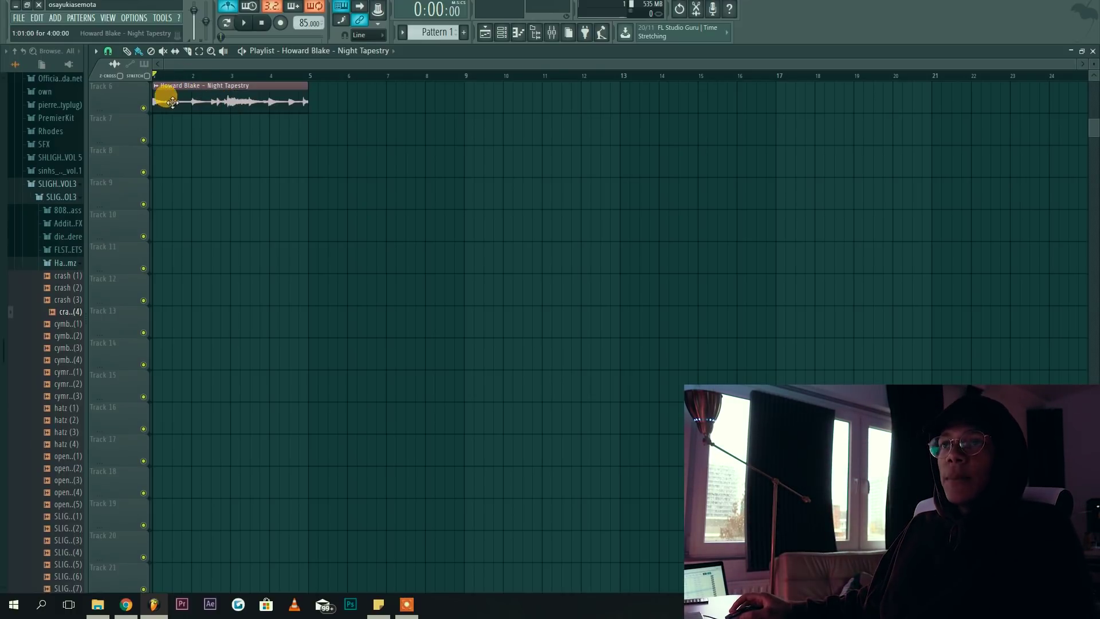
# - Route the clip to mixer track 5 and open that track's Fruity parametric EQ 2, then play the clip through it
pyautogui.scroll(3, 157, 112)
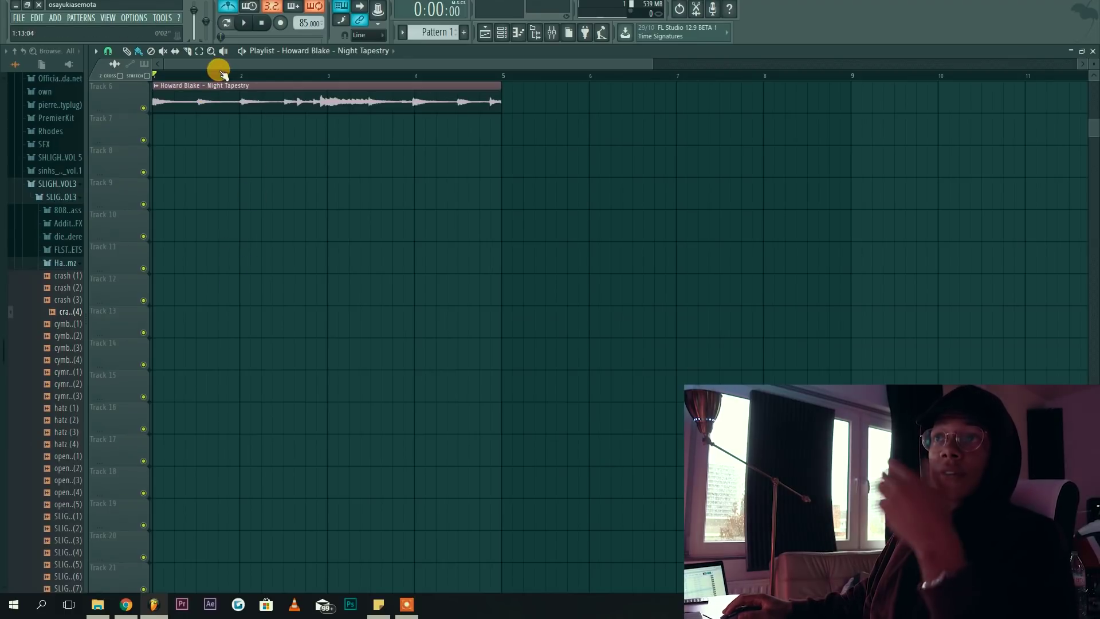
pyautogui.doubleClick(235, 107)
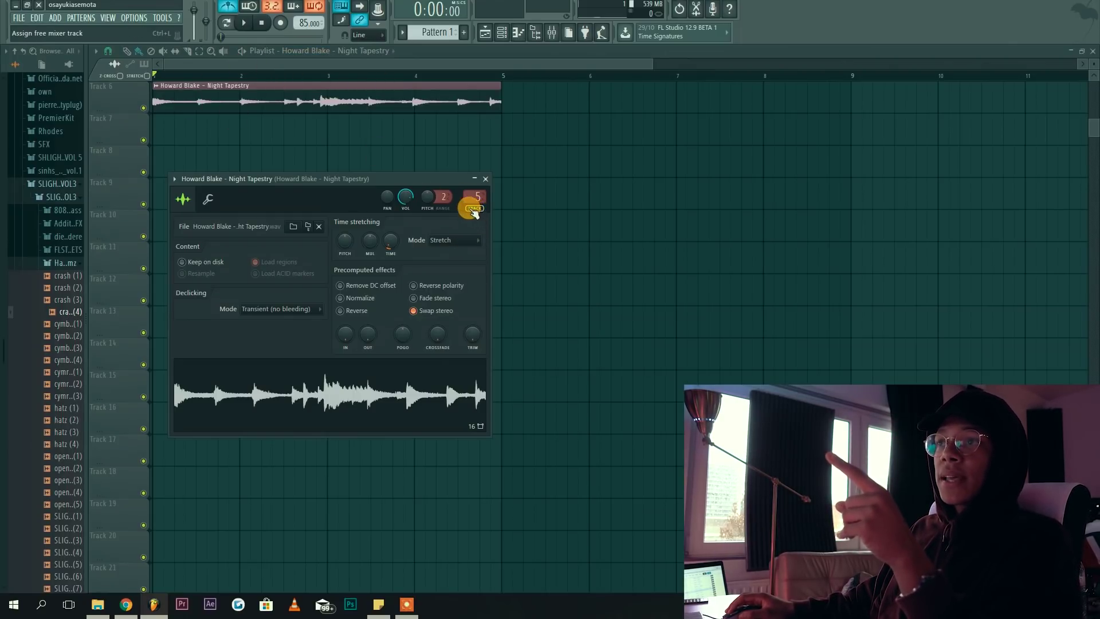
pyautogui.click(553, 36)
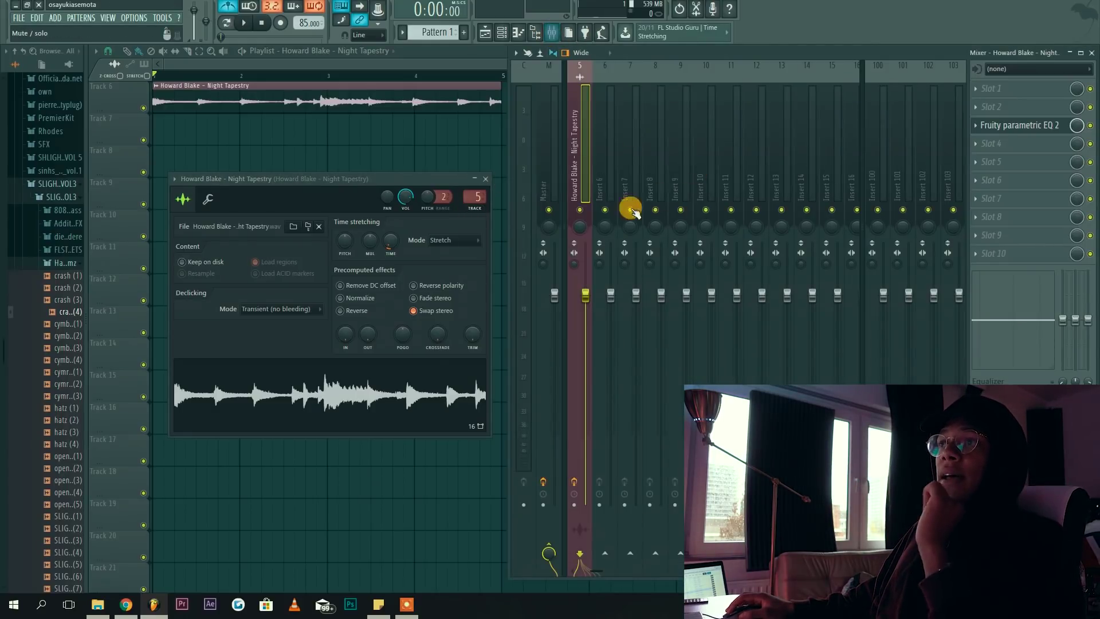
pyautogui.click(1046, 129)
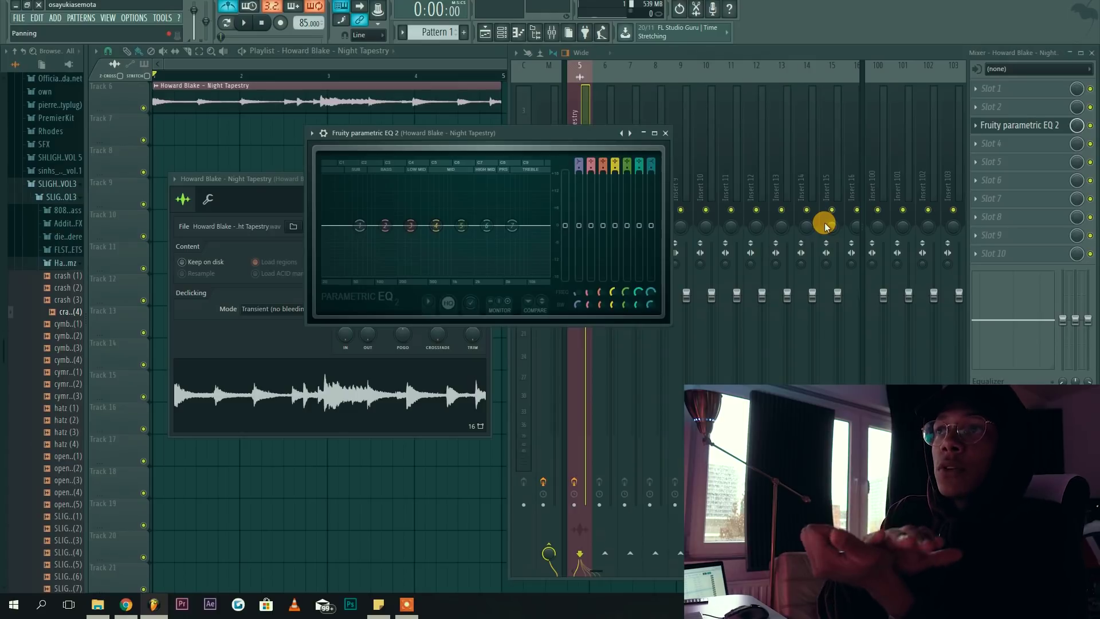
pyautogui.press('space')
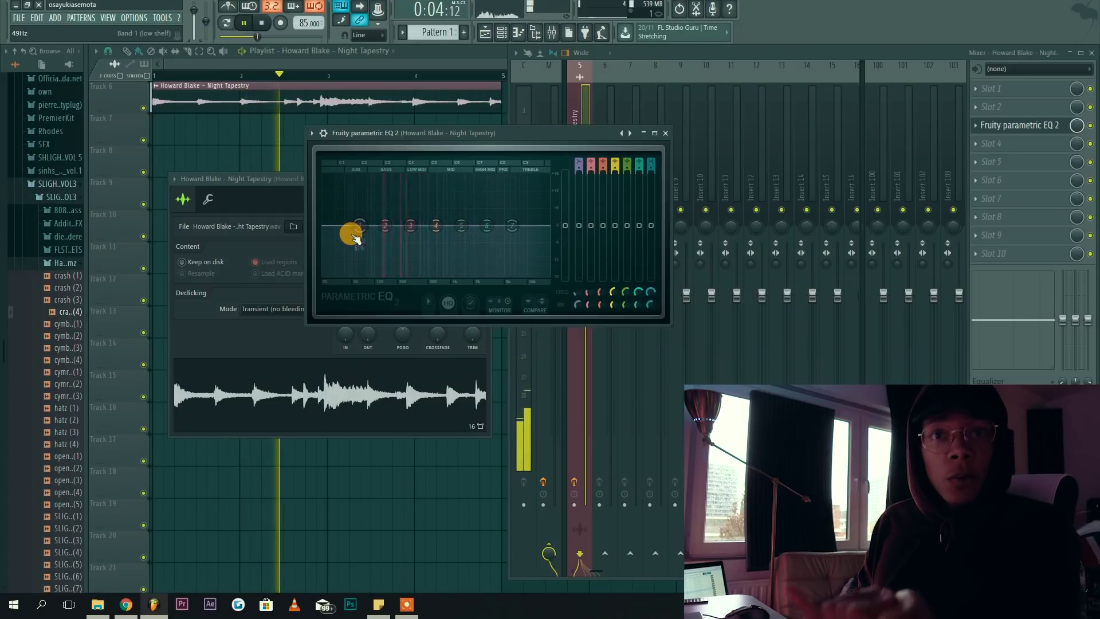
pyautogui.press('space')
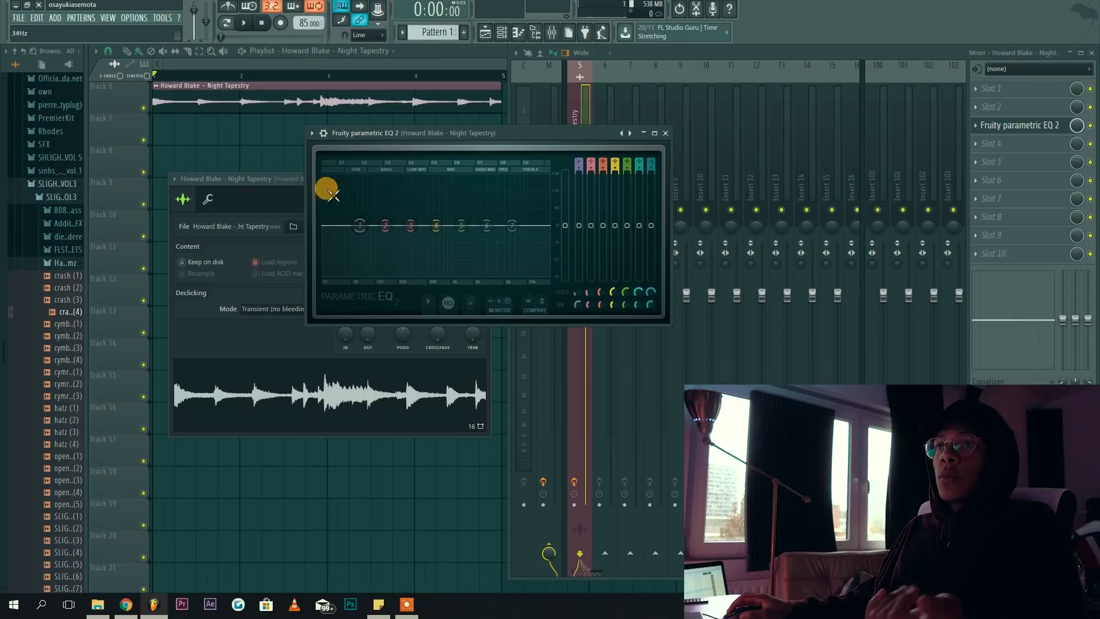
# - Place a copy of the Night Tapestry clip at the start of Track 7 and make it unique
pyautogui.click(224, 103)
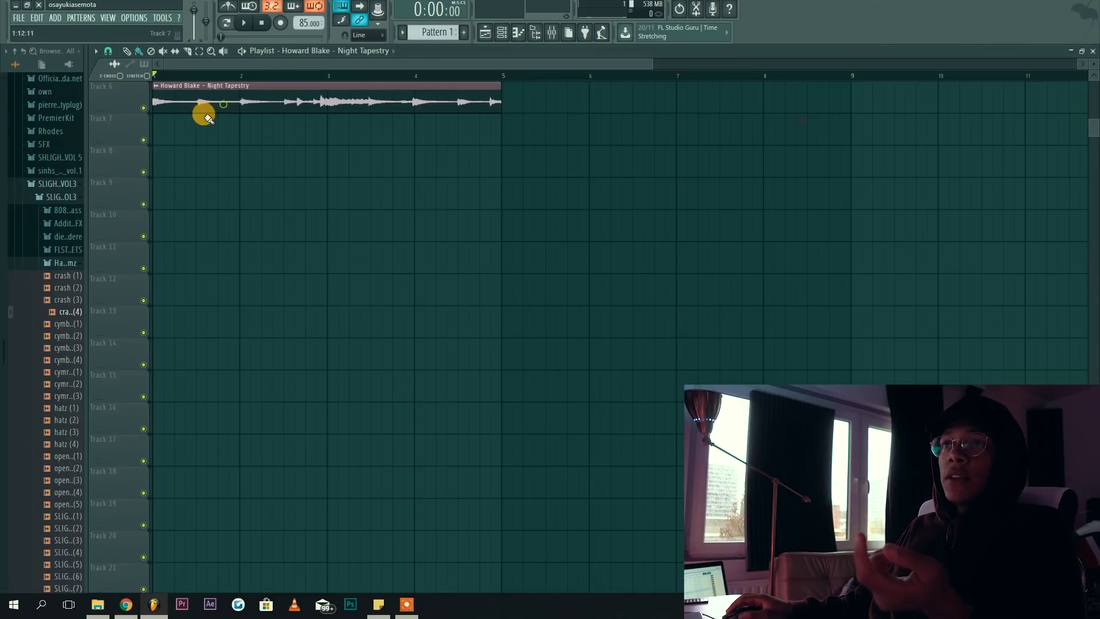
pyautogui.click(183, 140)
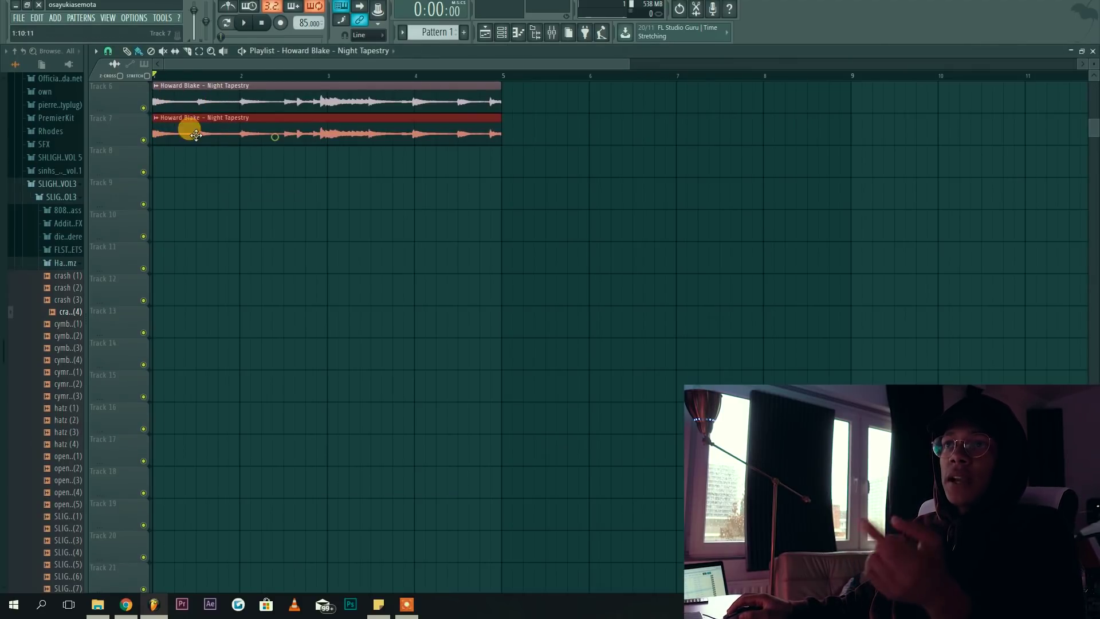
pyautogui.click(159, 121)
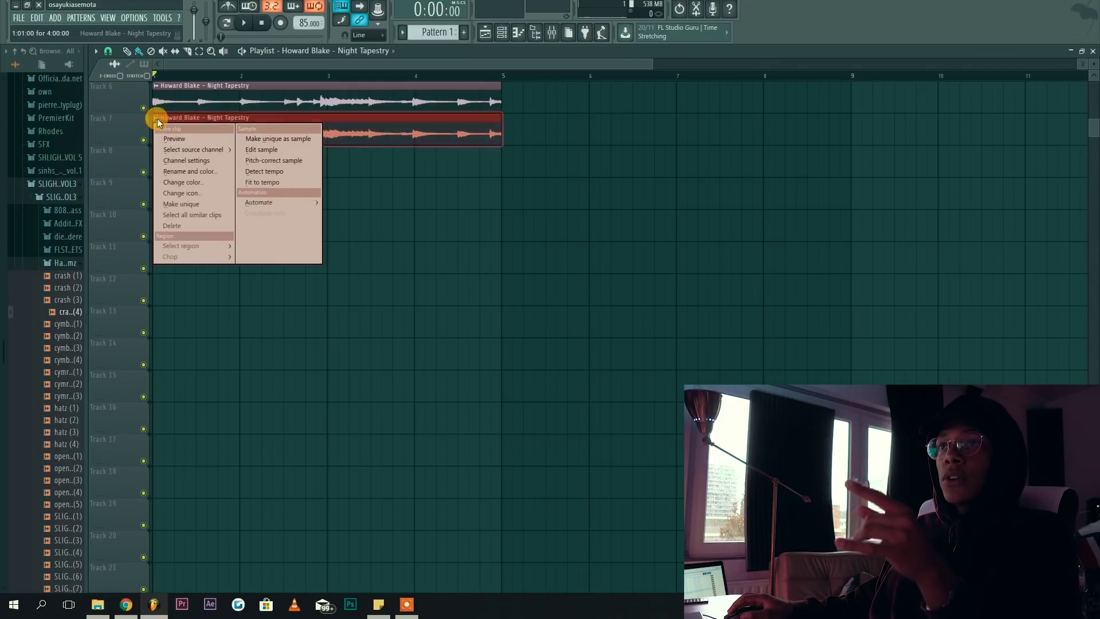
pyautogui.click(183, 204)
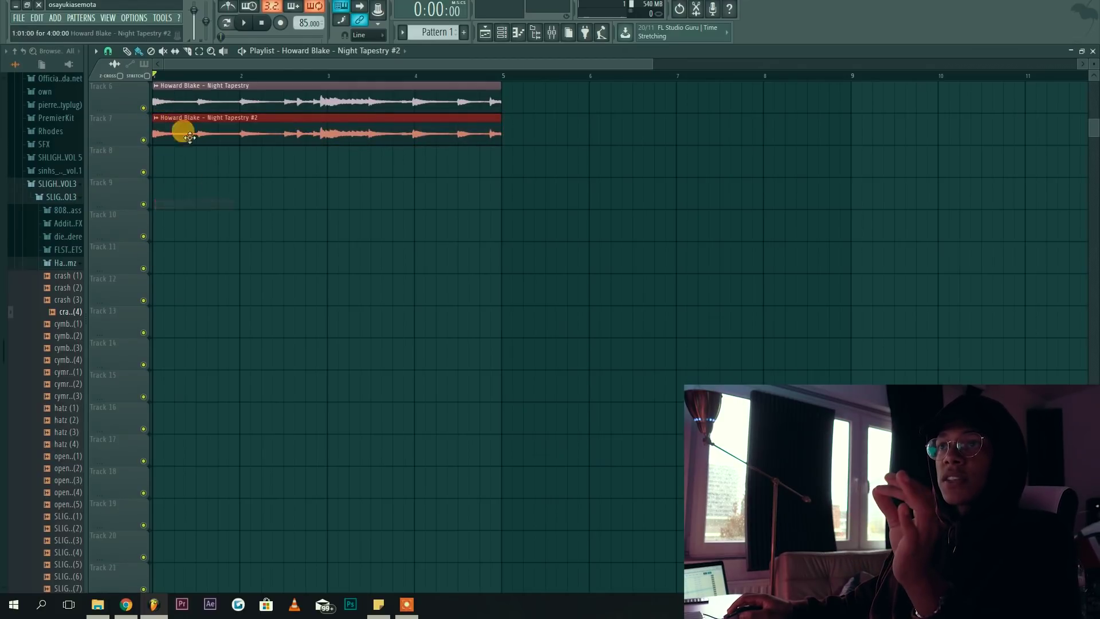
# - Assign the Night Tapestry #2 clip to the free mixer track 6 and compare it with mixer track 5
pyautogui.doubleClick(252, 138)
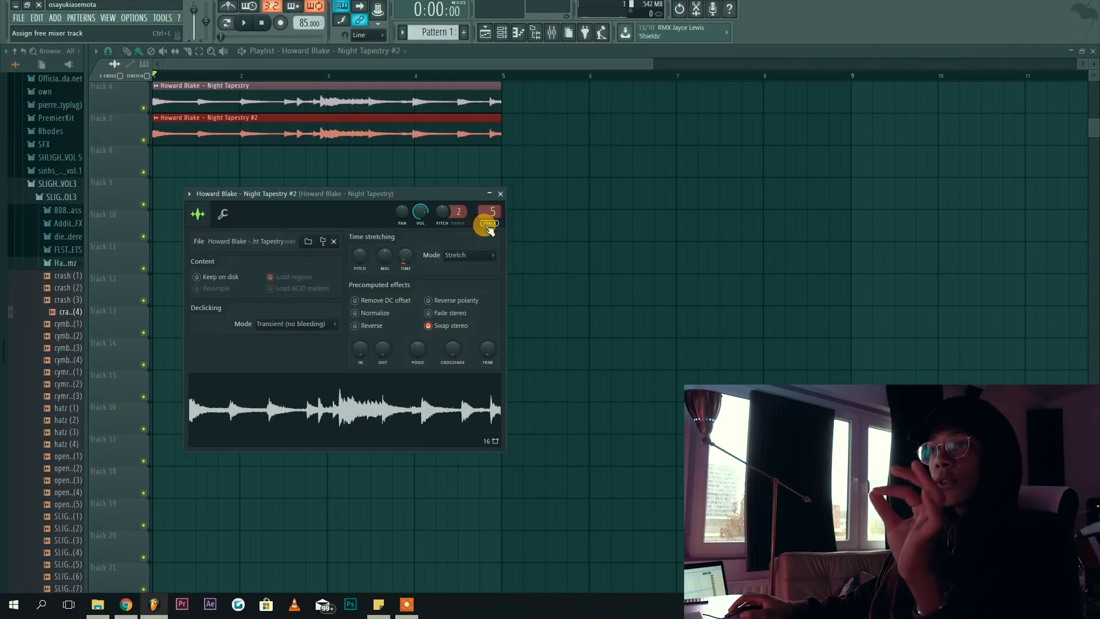
pyautogui.click(488, 225)
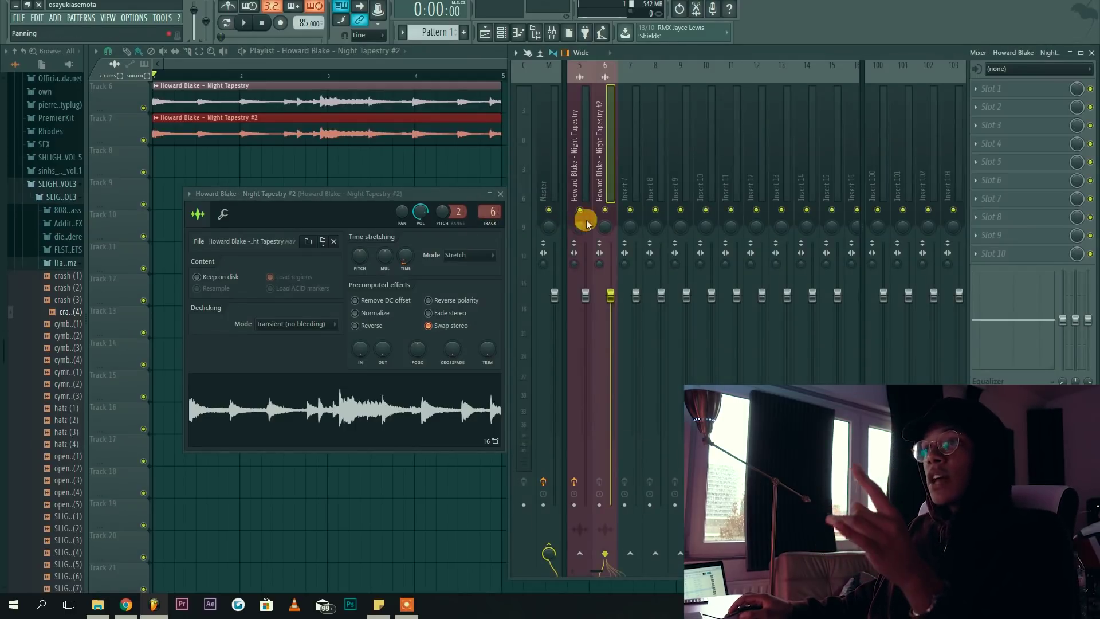
pyautogui.click(576, 155)
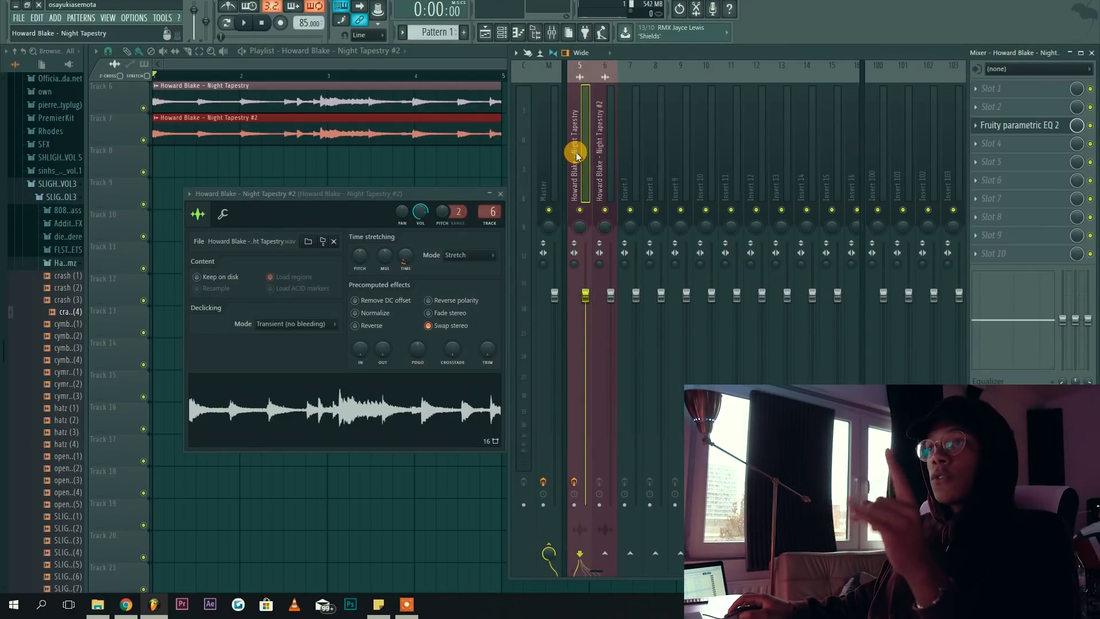
pyautogui.click(605, 139)
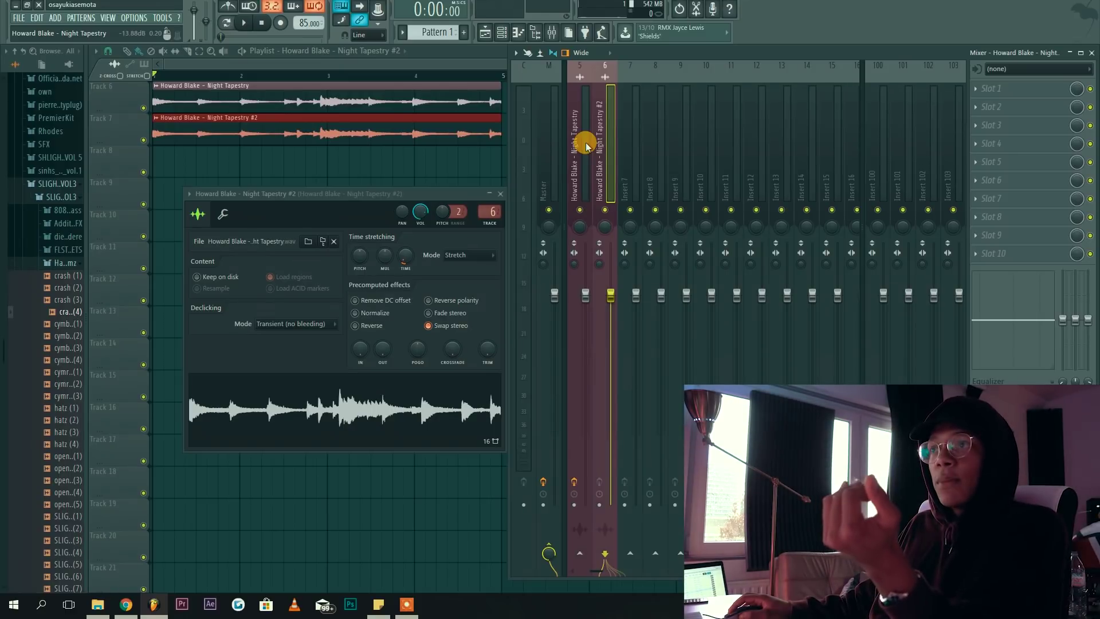
# - In mixer track 5's Fruity parametric EQ 2, cut the lows with band 1 and slightly lower band 2, playing the track soloed
pyautogui.click(585, 147)
pyautogui.click(1007, 131)
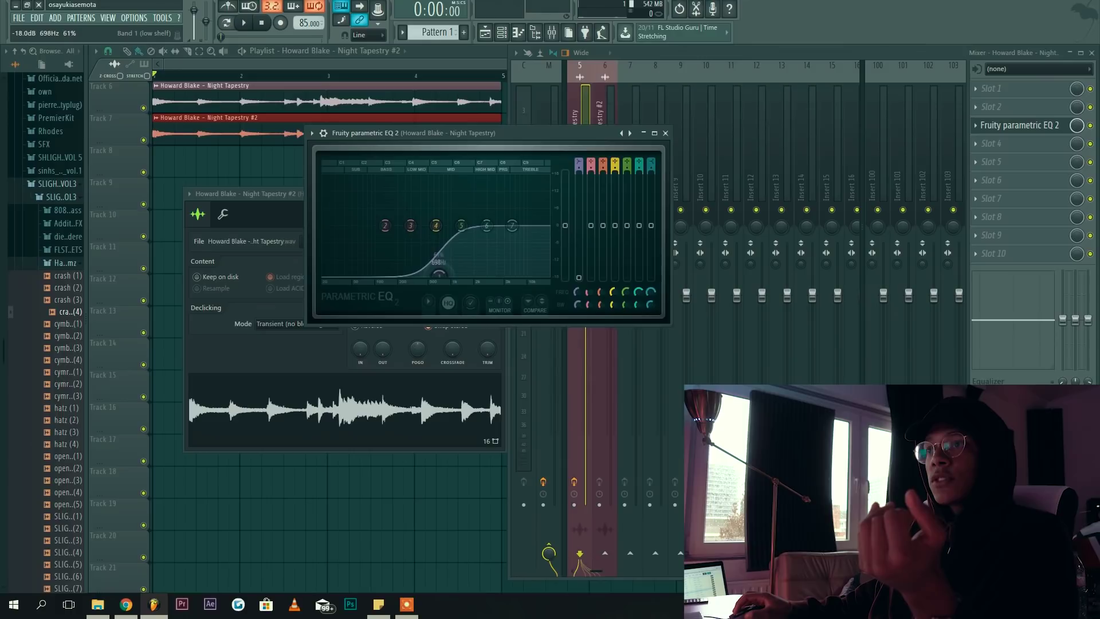
pyautogui.click(590, 176)
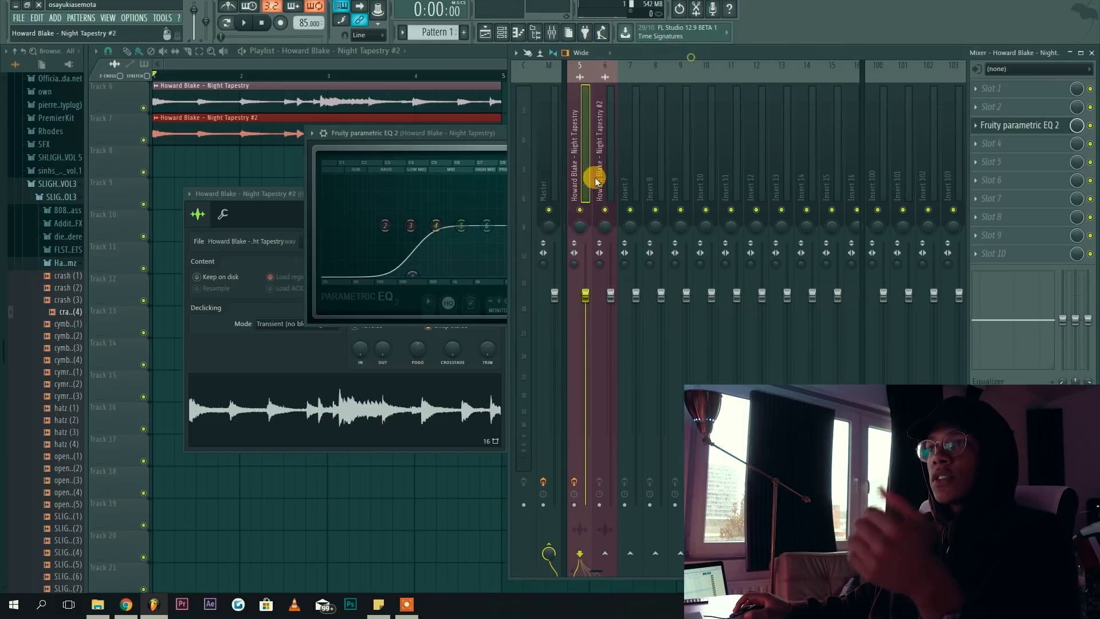
pyautogui.press('space')
pyautogui.moveTo(449, 224); pyautogui.dragTo(386, 243)
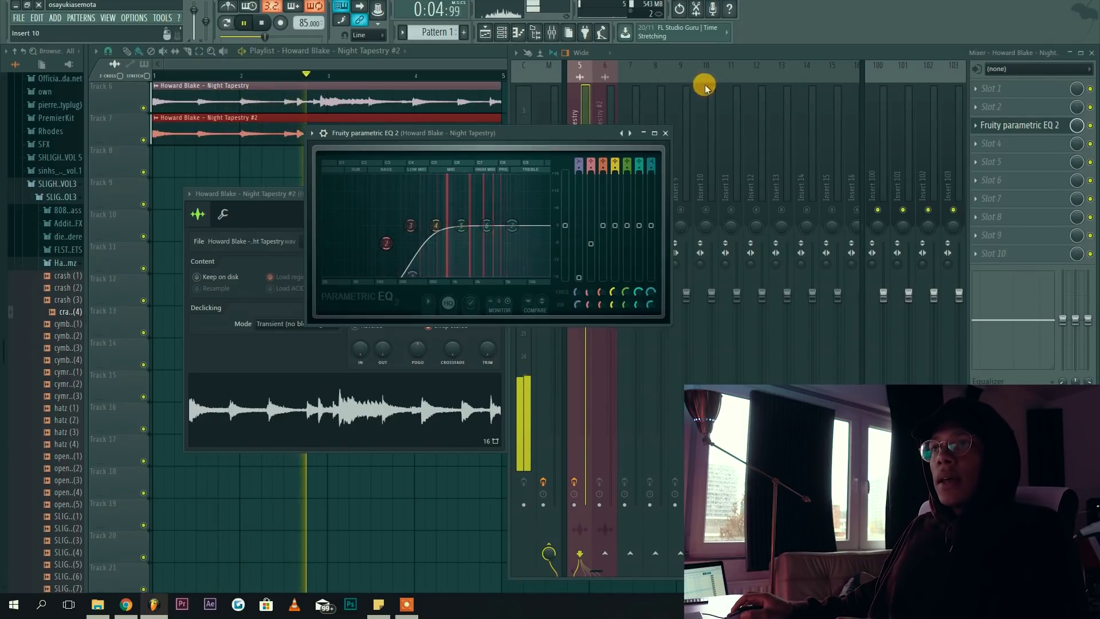
pyautogui.click(696, 54)
pyautogui.press('space')
# - Add Fruity parametric EQ 2 to slot 3 of mixer track 6, cut band 7 to -18 dB at about 870 Hz and play the result
pyautogui.click(612, 156)
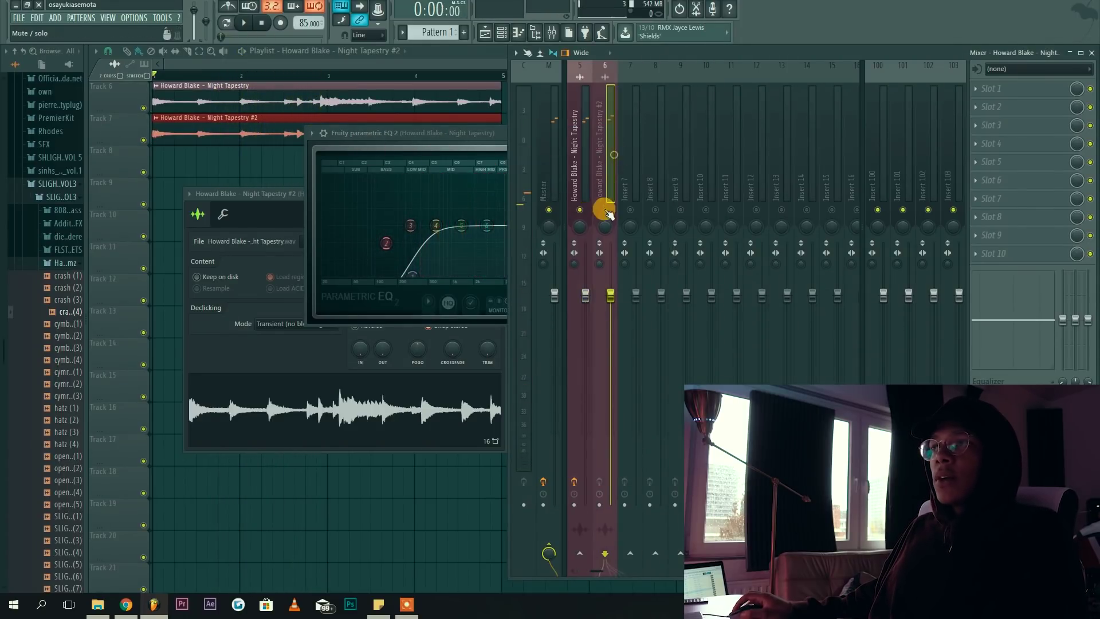
pyautogui.click(995, 126)
pyautogui.click(844, 173)
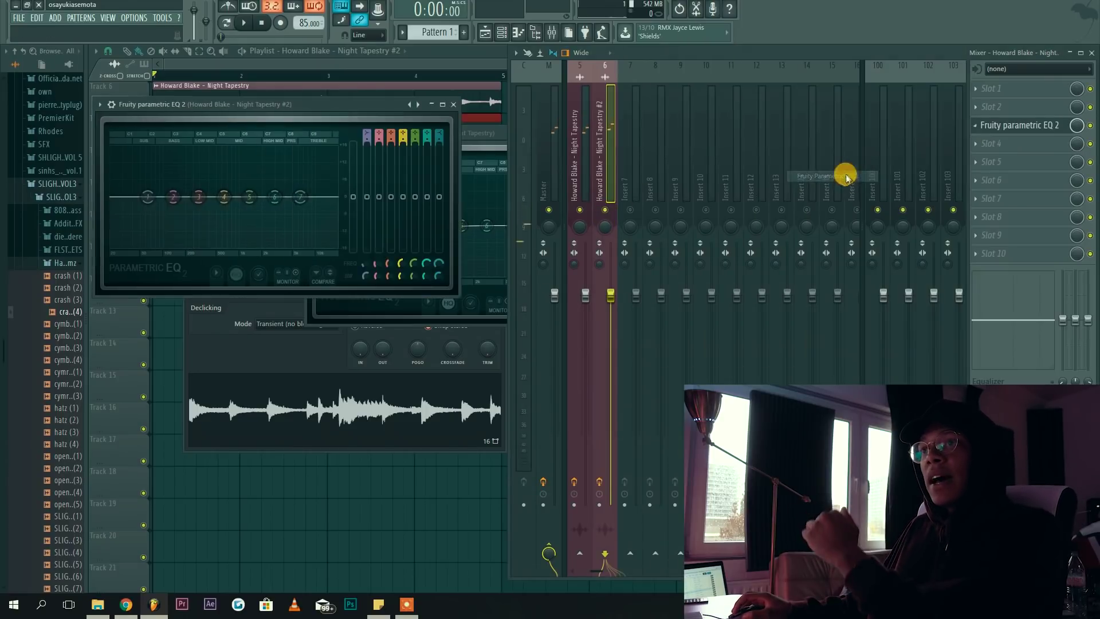
pyautogui.moveTo(324, 198); pyautogui.dragTo(310, 200)
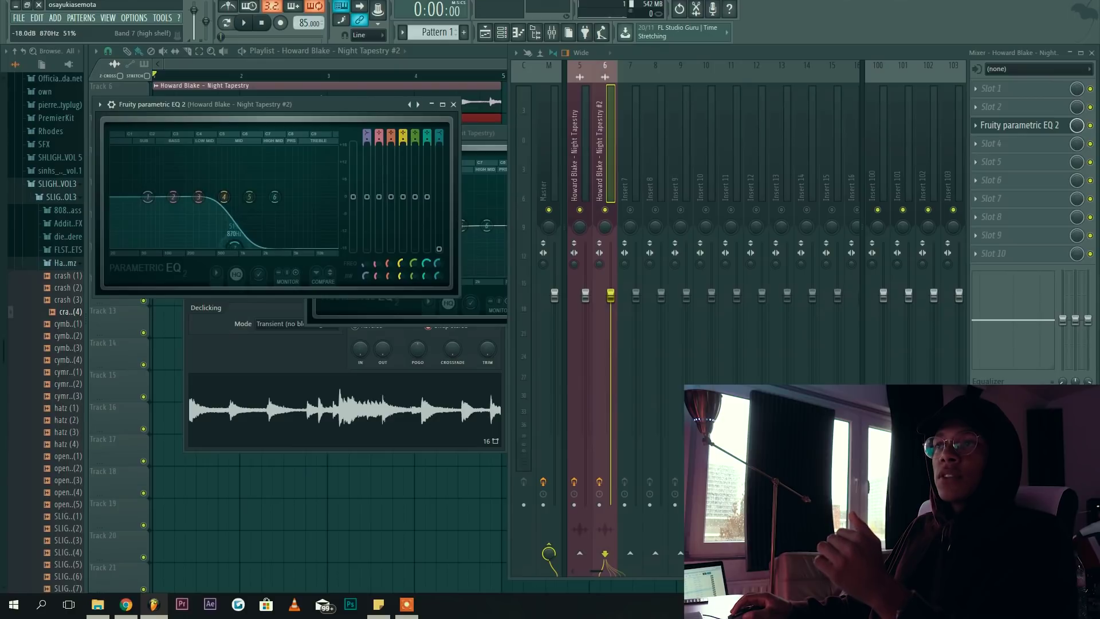
pyautogui.press('space')
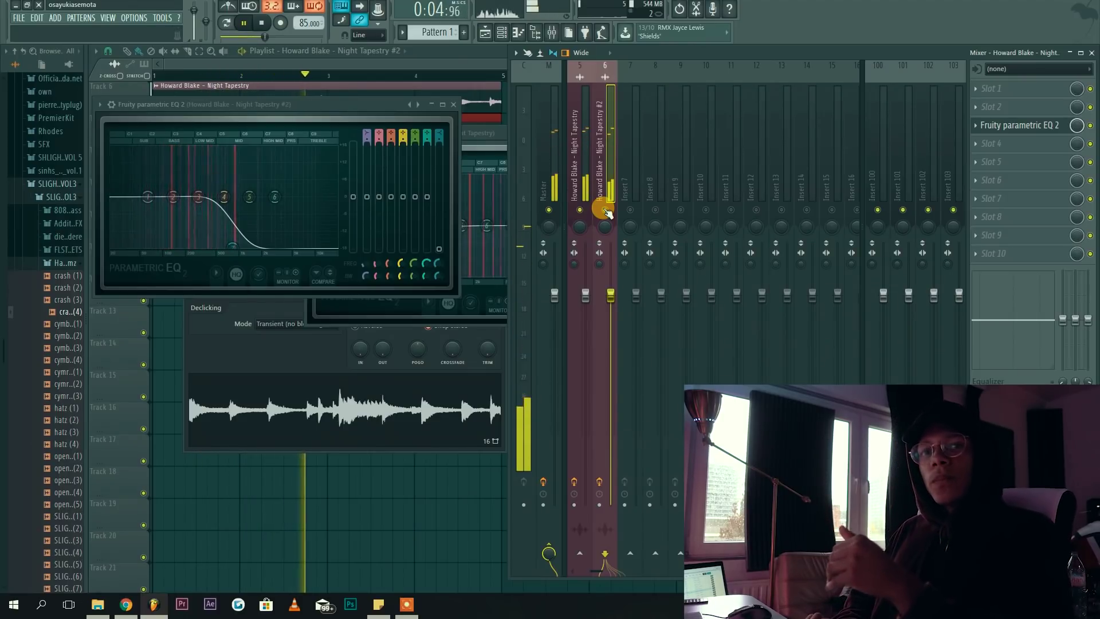
pyautogui.press('space')
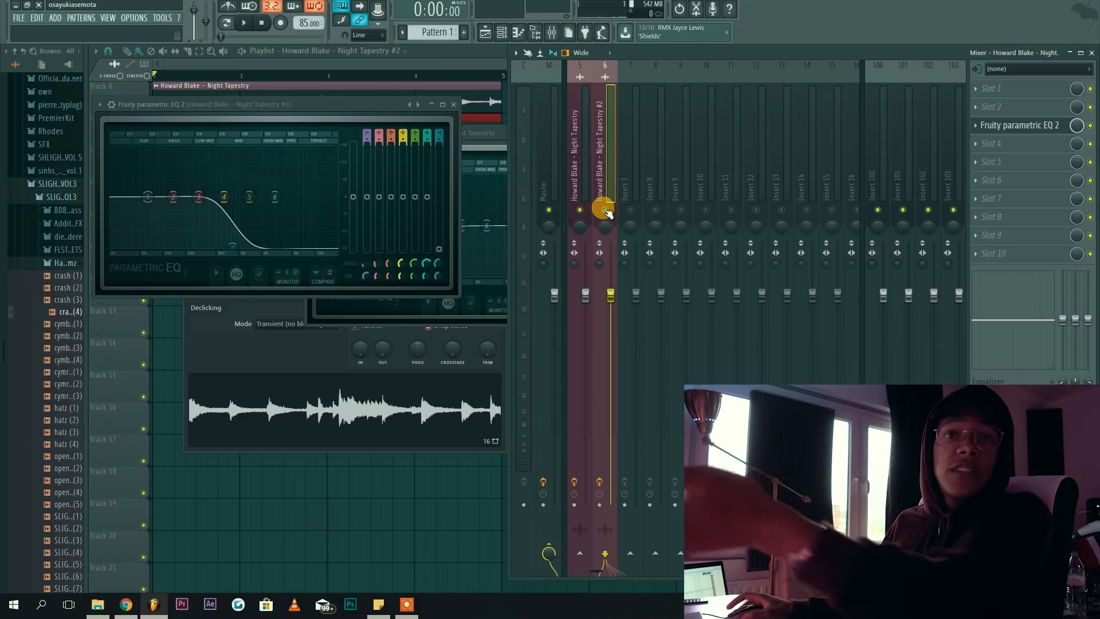
# - Place Pattern 1 at the start of Track 8 with snap set to Bar and extend it to four bars
pyautogui.click(502, 34)
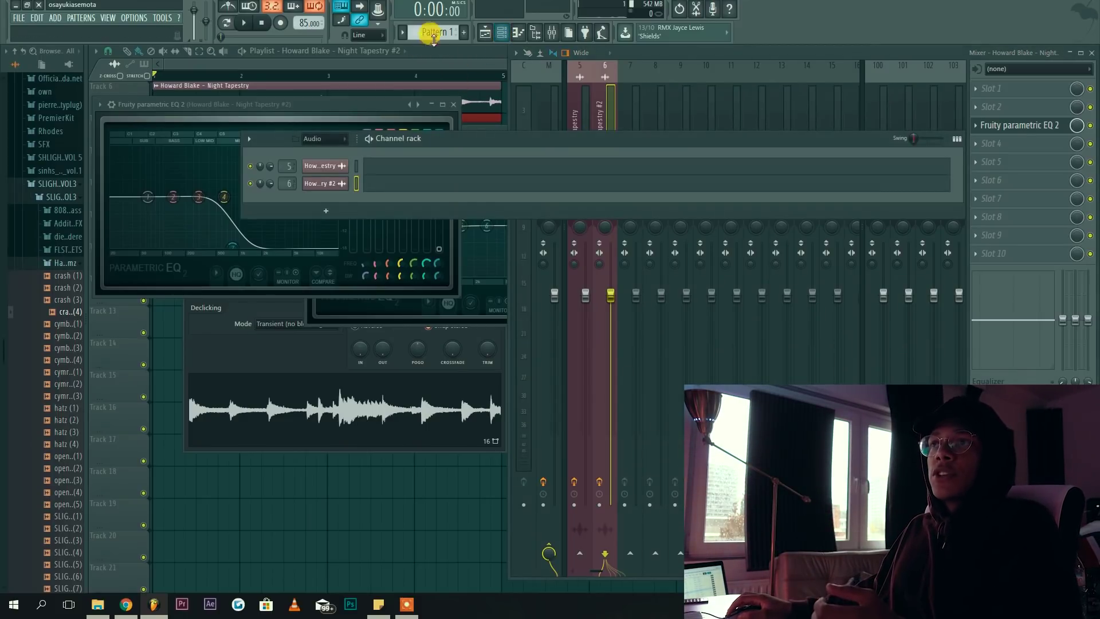
pyautogui.click(342, 63)
pyautogui.moveTo(280, 197); pyautogui.dragTo(127, 148)
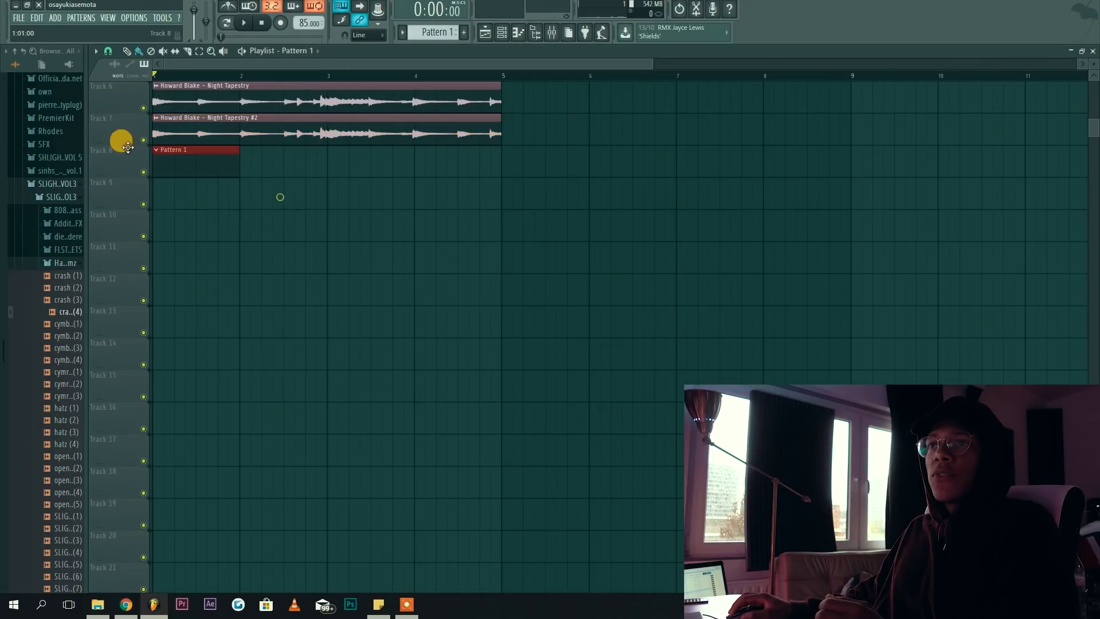
pyautogui.click(111, 52)
pyautogui.click(118, 226)
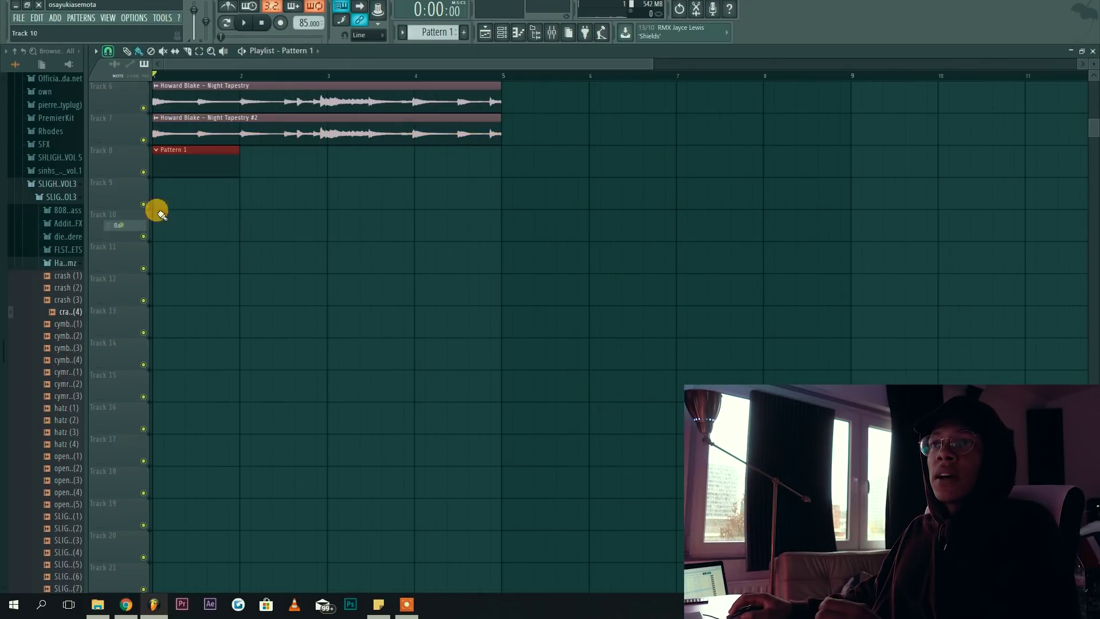
pyautogui.moveTo(239, 153); pyautogui.dragTo(491, 139)
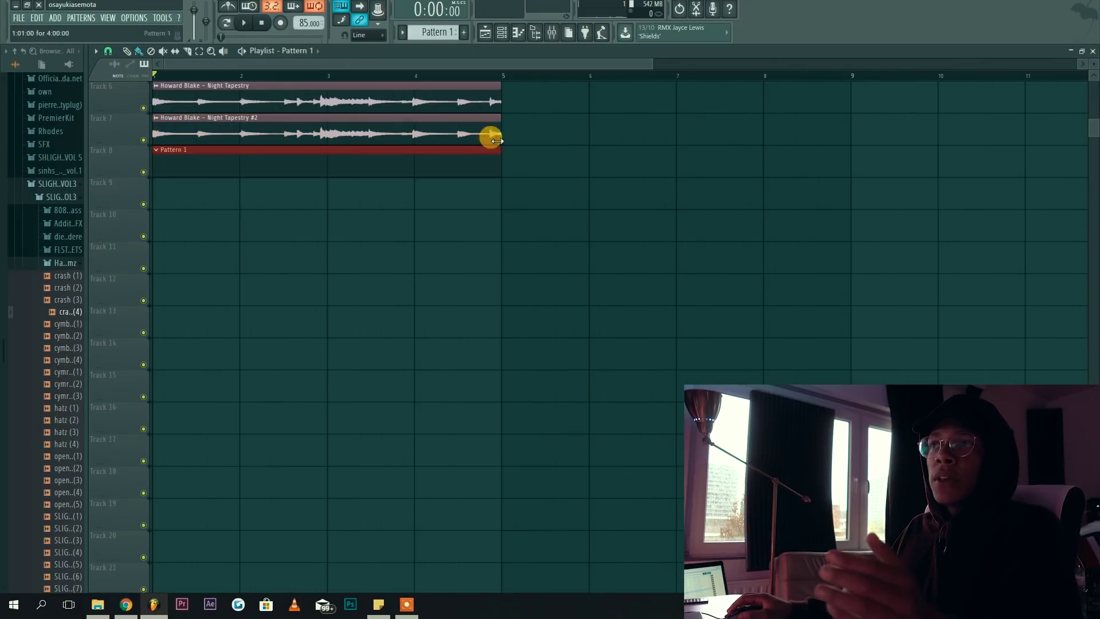
# - Open the channel rack and display all channels instead of only the Audio group
pyautogui.click(502, 33)
pyautogui.click(324, 139)
pyautogui.click(327, 147)
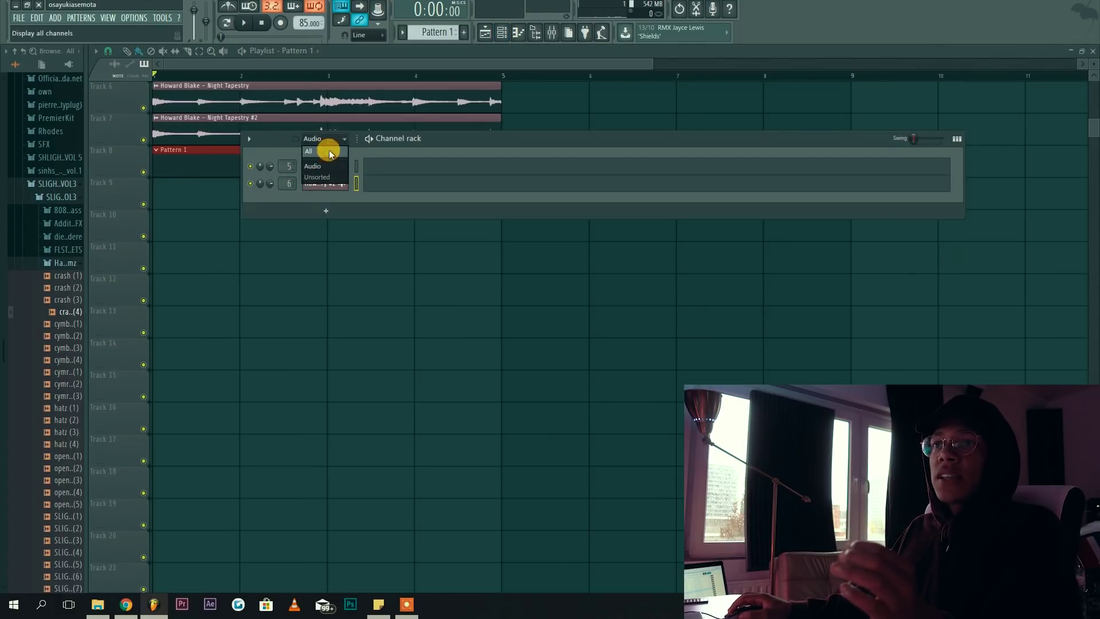
# - Find hihat15 in the Boom Bap Addict pack's hi-hat folder and add it as a new channel below the samples
pyautogui.scroll(12, 51, 198)
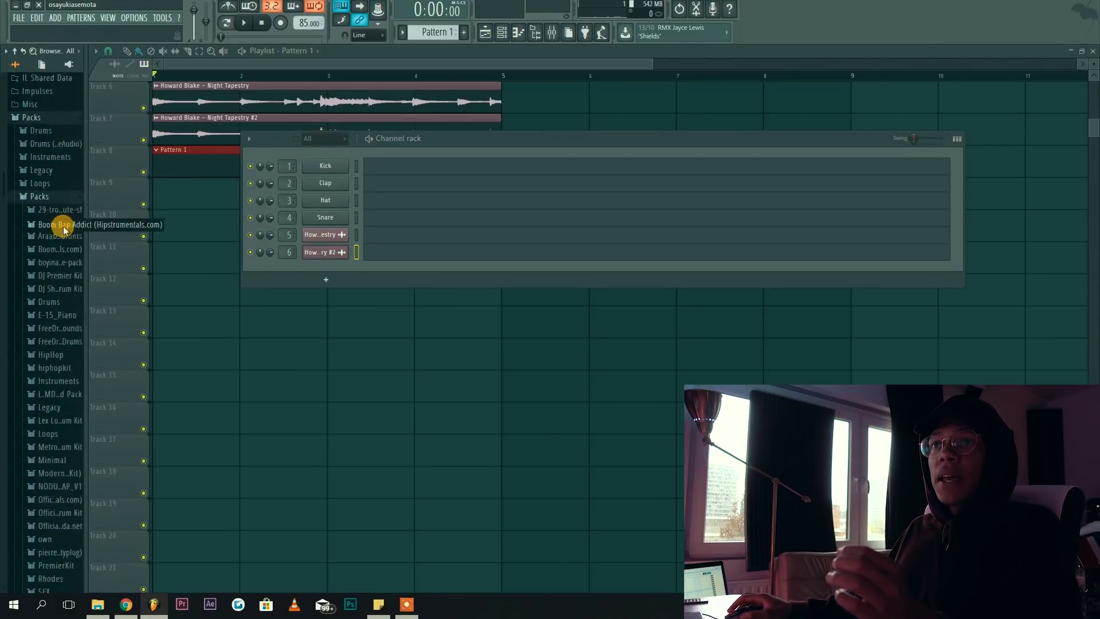
pyautogui.click(66, 328)
pyautogui.click(62, 339)
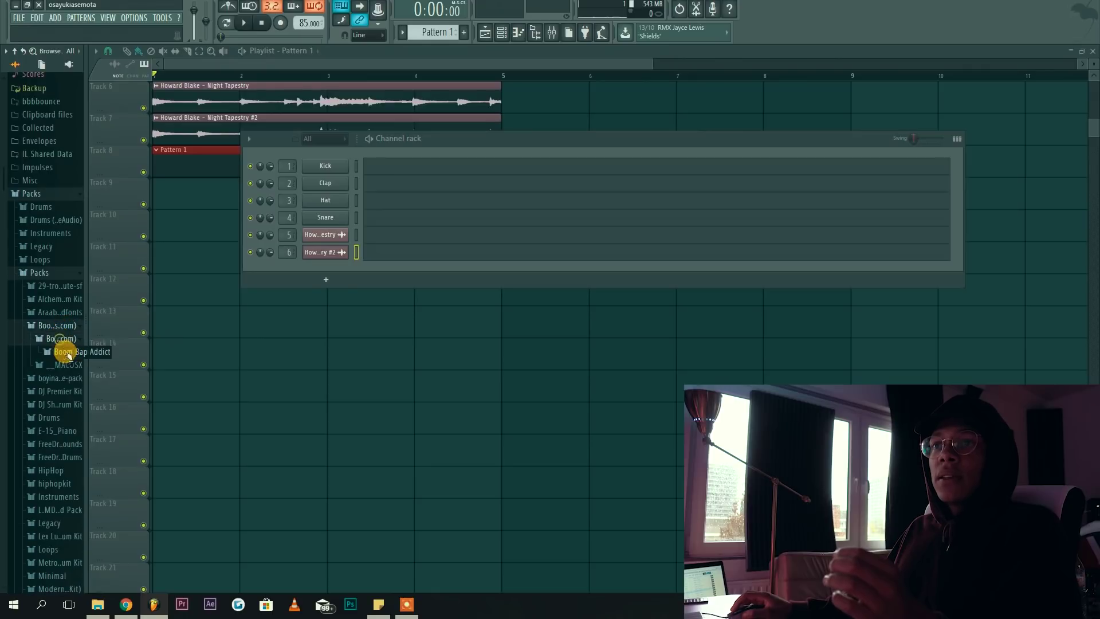
pyautogui.click(67, 353)
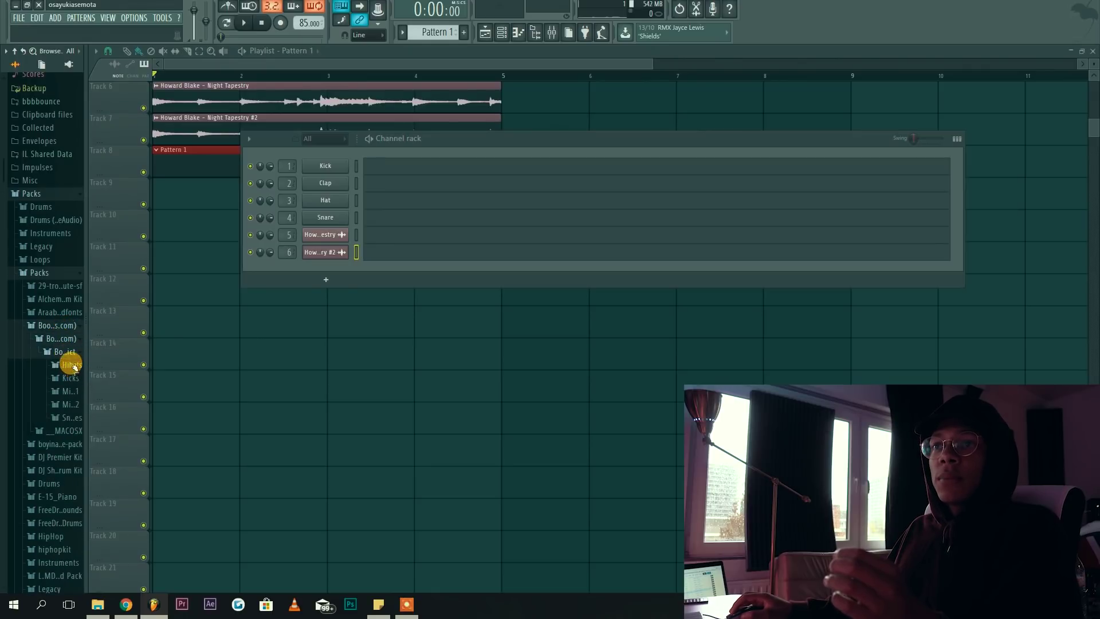
pyautogui.click(71, 365)
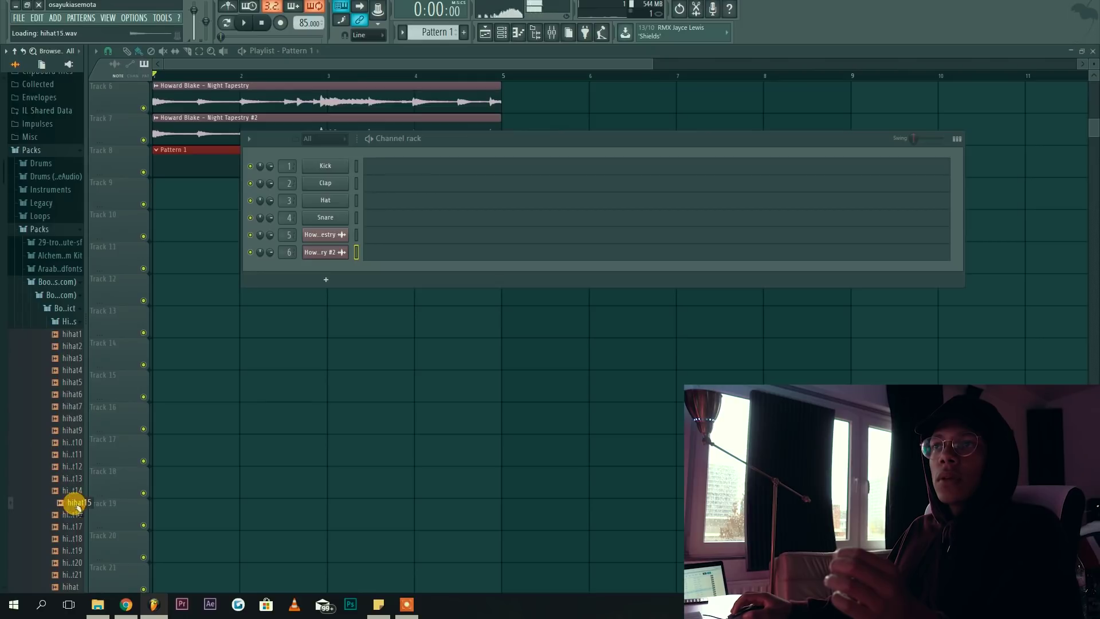
pyautogui.moveTo(301, 271); pyautogui.dragTo(322, 269)
# - Fill the hihat15 channel with a hit every 2 steps and play the song
pyautogui.rightClick(324, 269)
pyautogui.click(448, 315)
pyautogui.press('space')
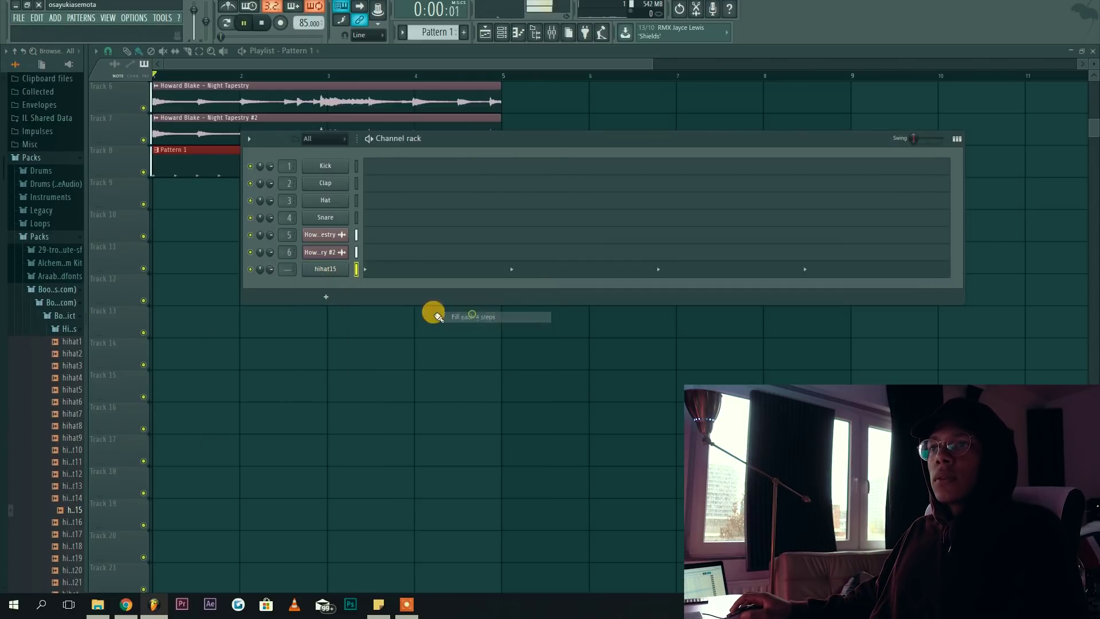
pyautogui.rightClick(344, 269)
pyautogui.click(476, 304)
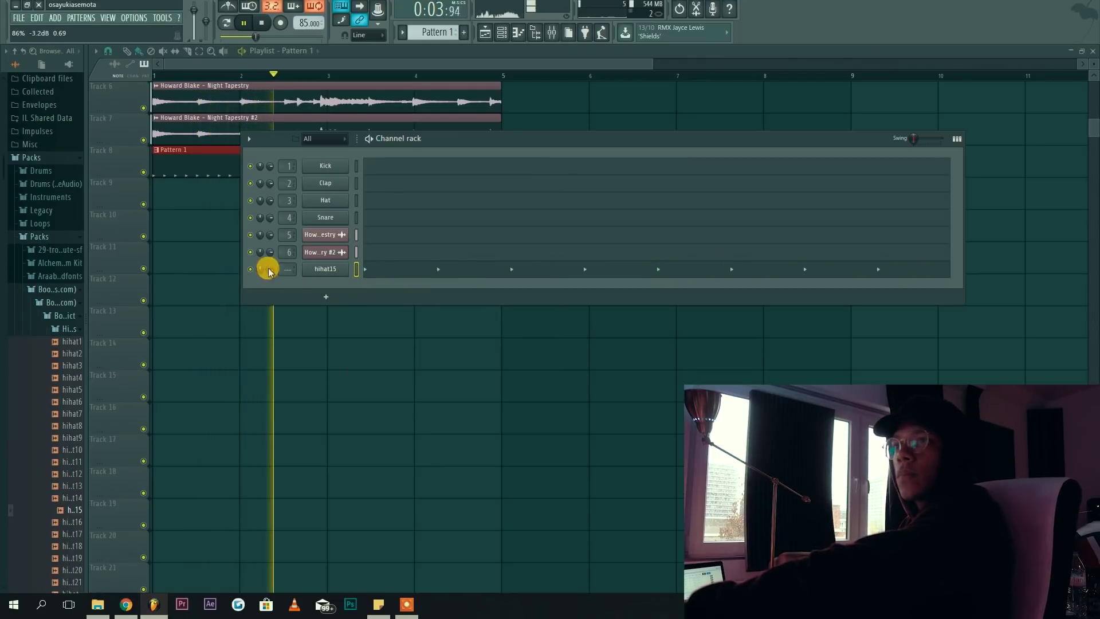
# - Open Pattern 1's hihat15 piano roll and duplicate all its notes three times to fill four bars
pyautogui.click(203, 164)
pyautogui.doubleClick(235, 159)
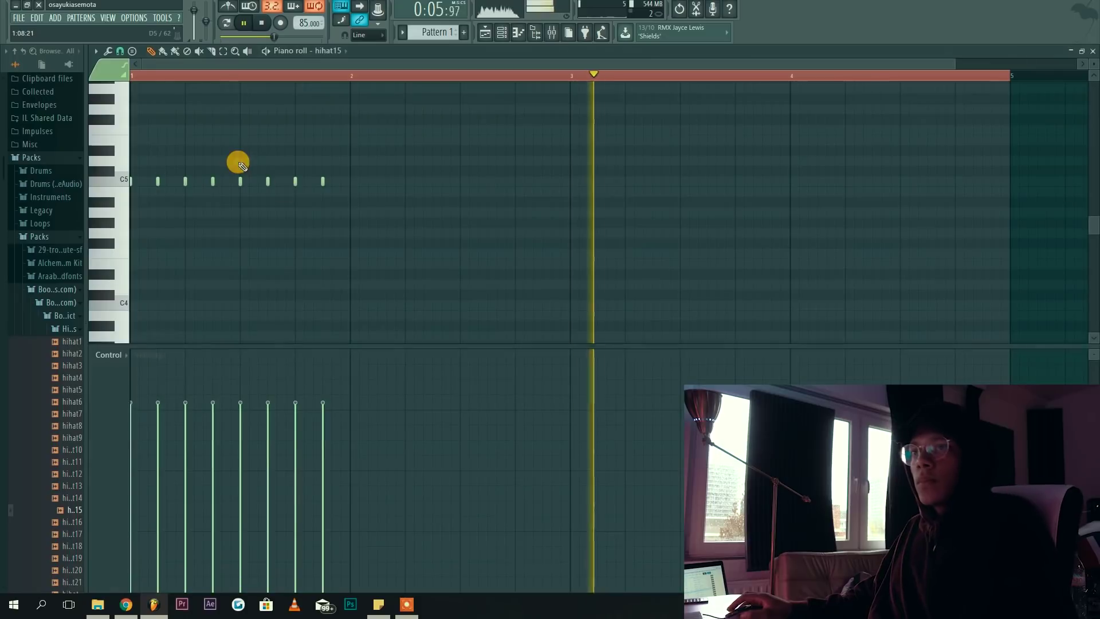
pyautogui.press('F6')
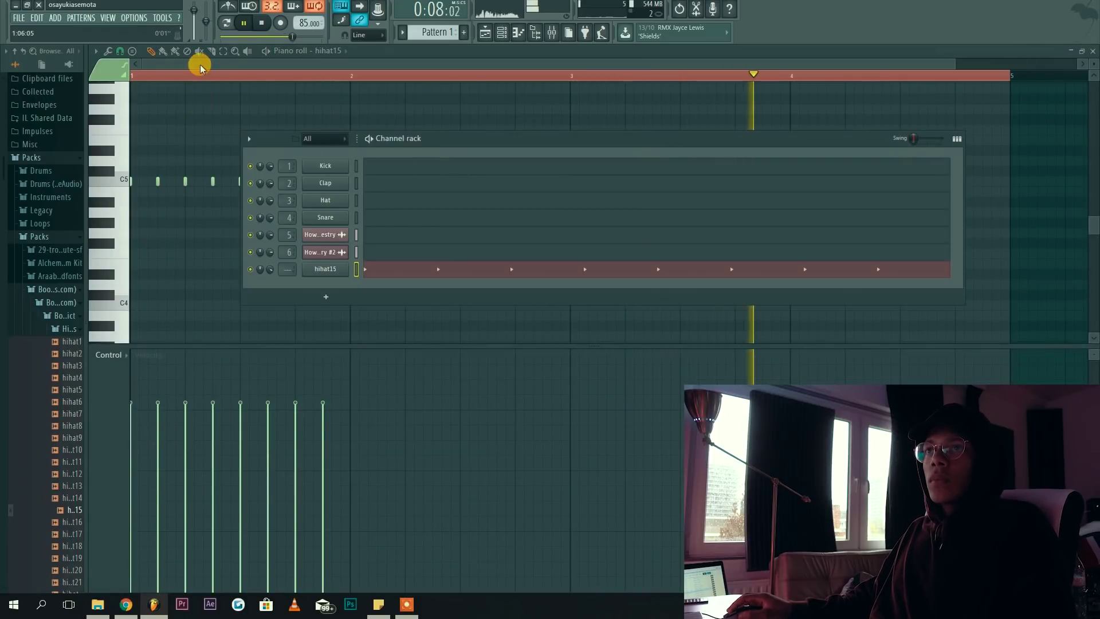
pyautogui.press('F6')
pyautogui.hotkey('ctrl', 'a')
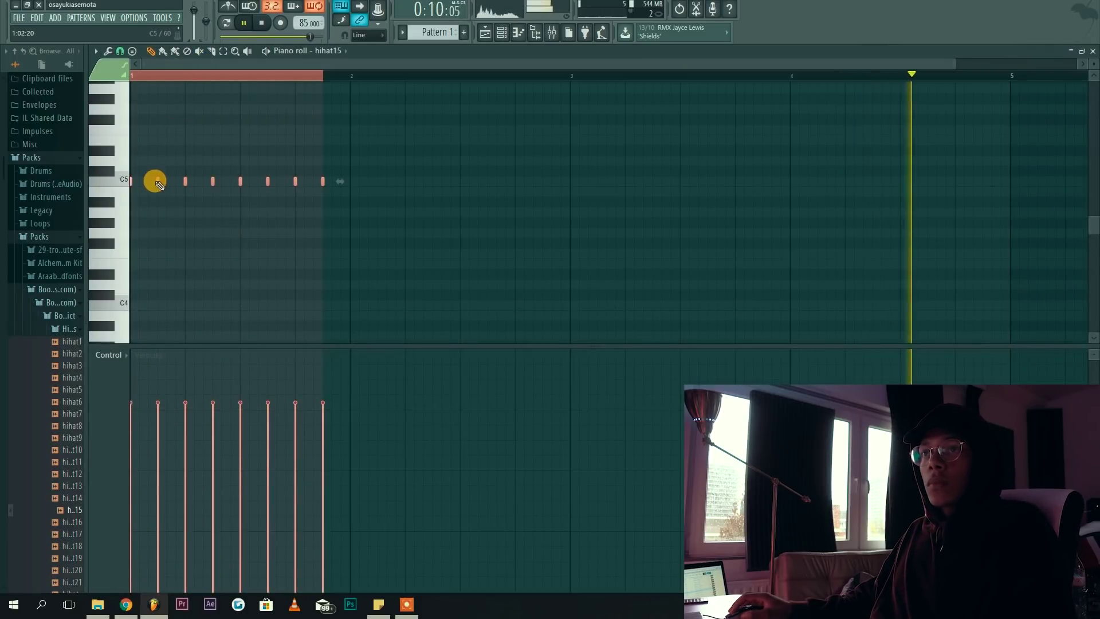
pyautogui.hotkey('ctrl', 'b')
pyautogui.hotkey('ctrl', 'b')
pyautogui.hotkey('ctrl', 'b')
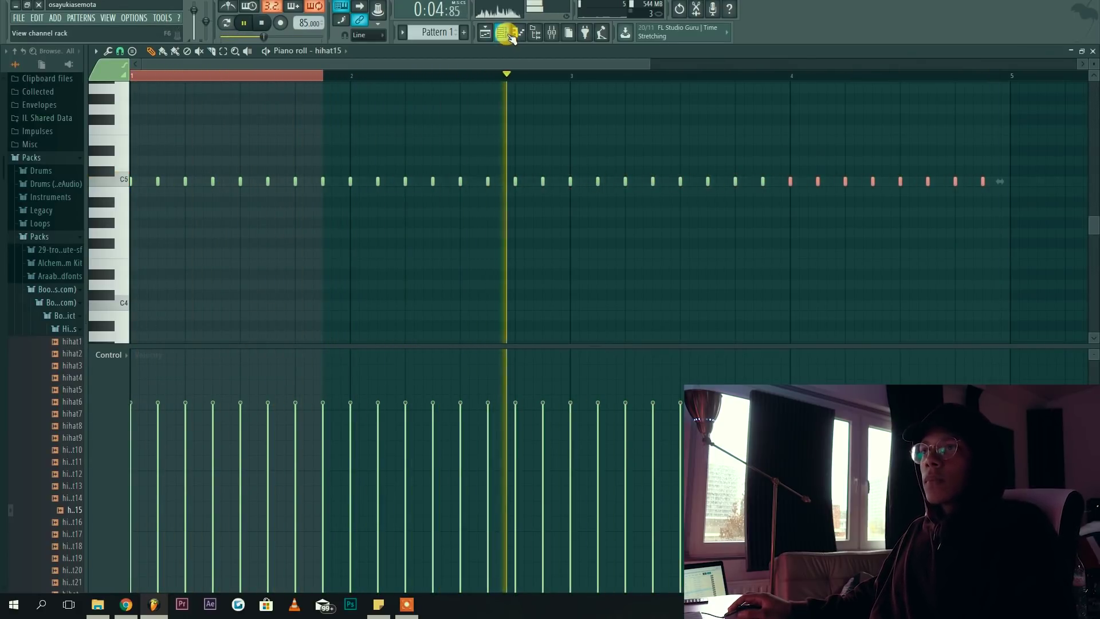
# - Clear the note and time selection in the hihat15 piano roll, switch back to the Draw tool and show the channel rack
pyautogui.click(507, 35)
pyautogui.rightClick(326, 270)
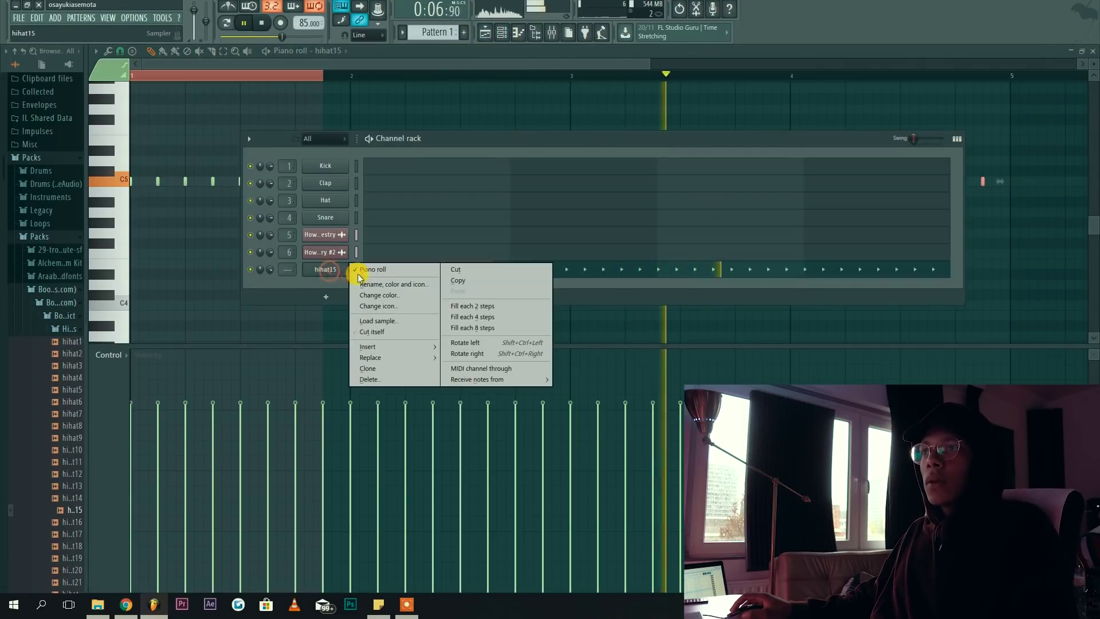
pyautogui.click(223, 51)
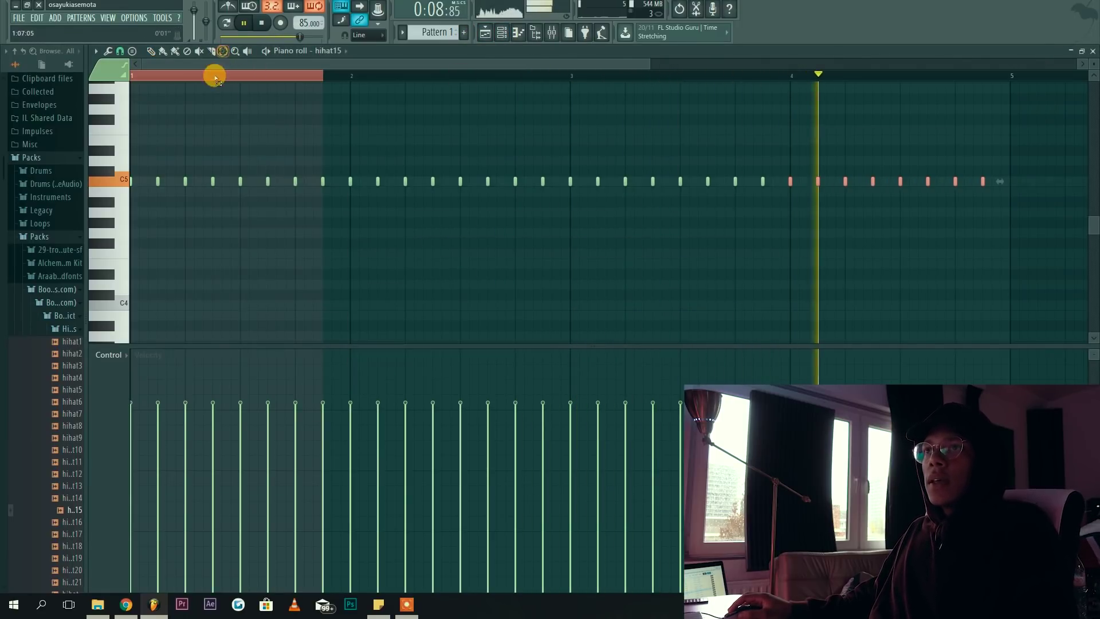
pyautogui.click(216, 78)
pyautogui.click(151, 51)
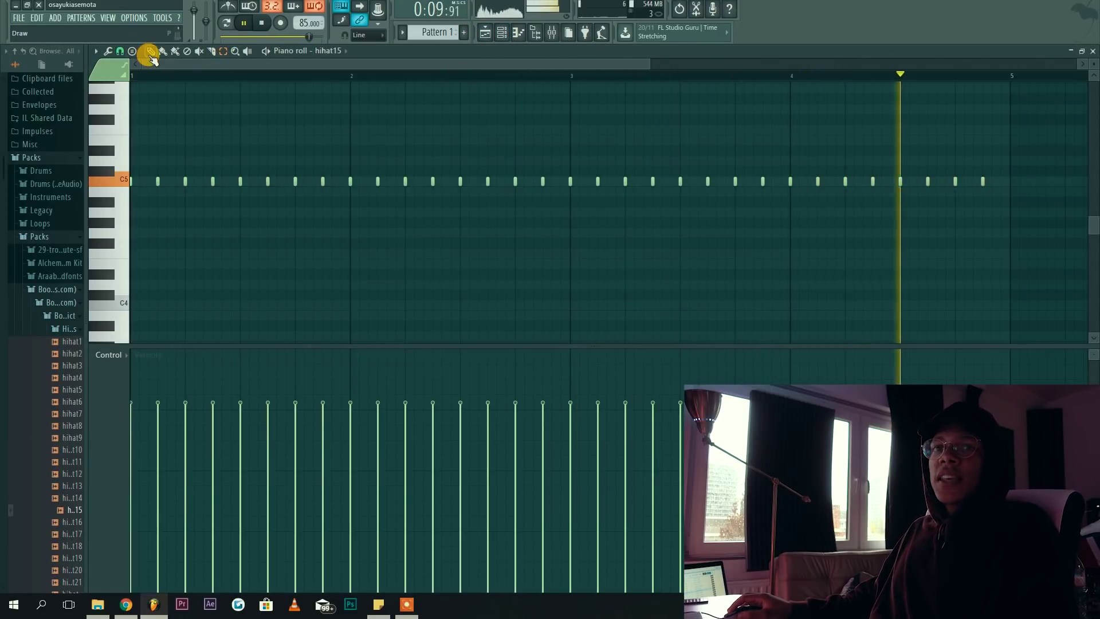
pyautogui.click(510, 34)
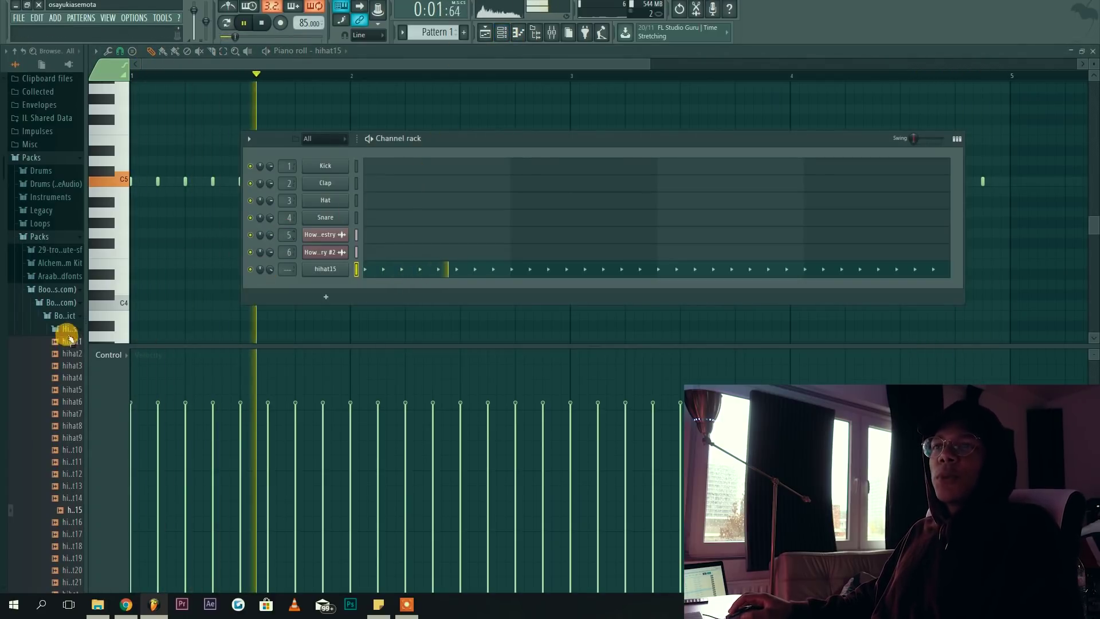
# - Find snare29 in the Boom Bap Addict pack's snares folder and add it as a new channel below hihat15
pyautogui.click(66, 328)
pyautogui.click(72, 379)
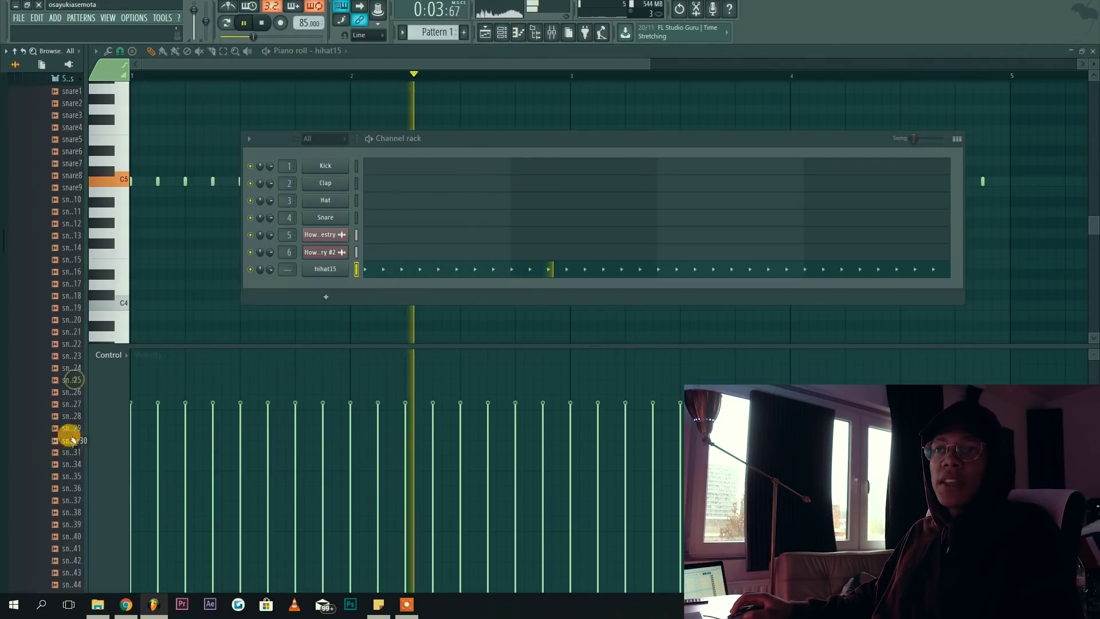
pyautogui.click(69, 428)
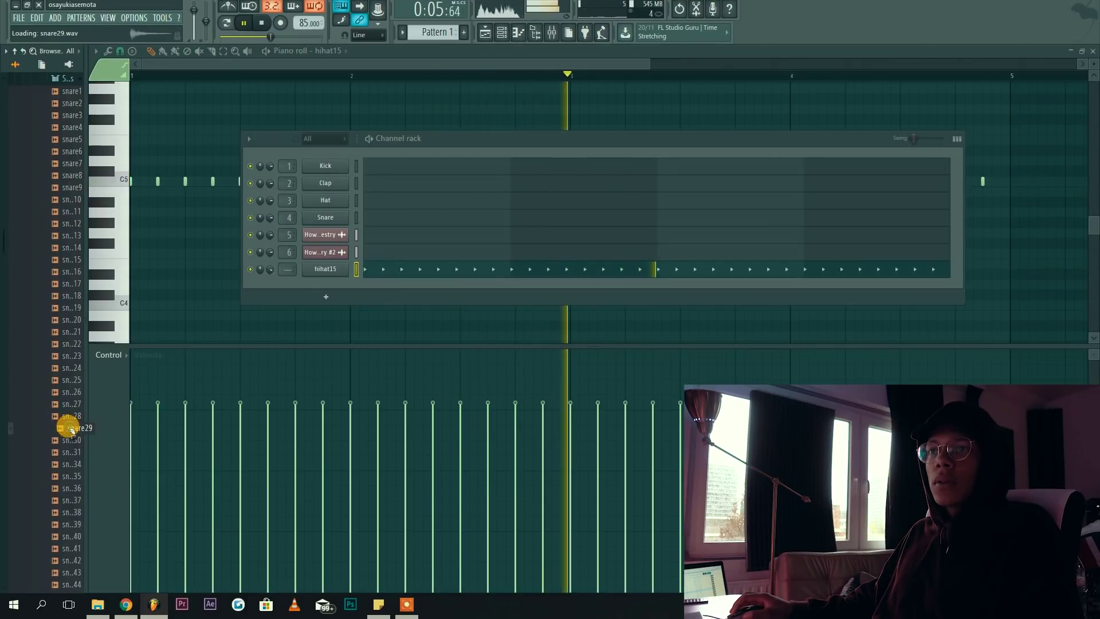
pyautogui.moveTo(69, 429); pyautogui.dragTo(331, 286)
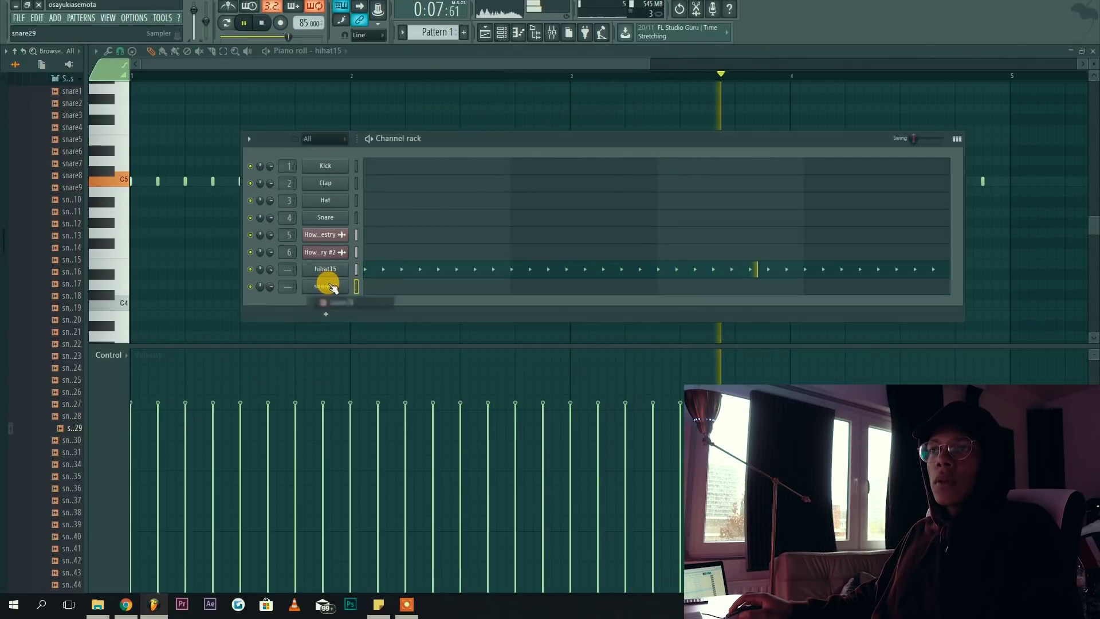
# - Open snare29's piano roll and place C5 hits on beats 2 and 4 of bars 1 and 2 during playback
pyautogui.rightClick(330, 284)
pyautogui.click(357, 288)
pyautogui.press('space')
pyautogui.click(186, 181)
pyautogui.press('space')
pyautogui.click(295, 182)
pyautogui.click(405, 181)
pyautogui.click(515, 181)
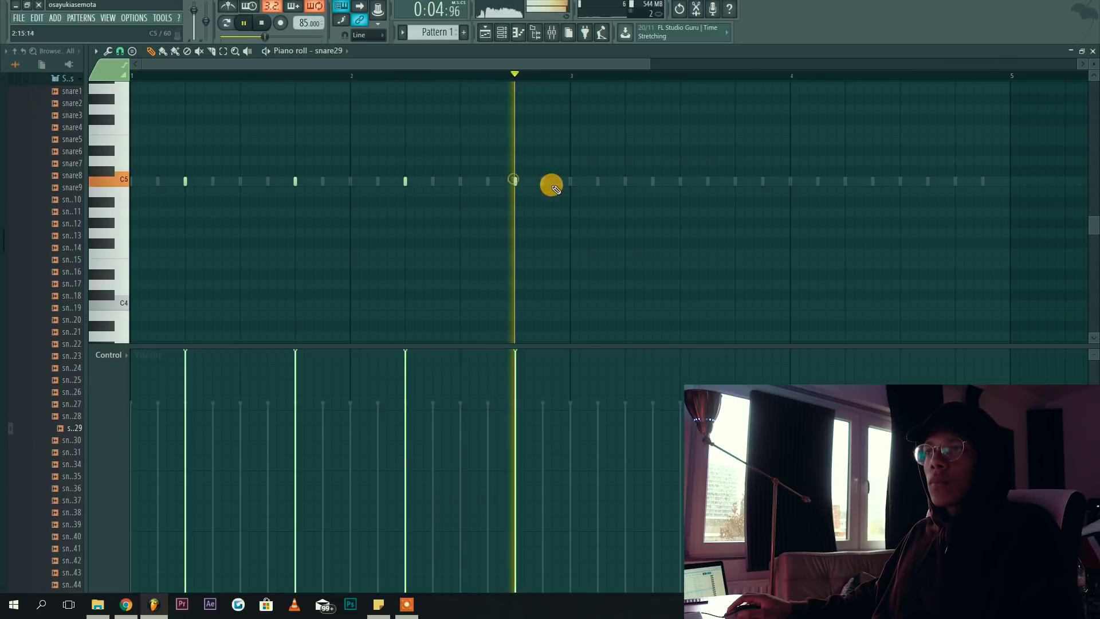
# - Add snare hits on beats 2 and 4 of bars 3 and 4, plus an extra hit at the very end of bars 2 and 4
pyautogui.click(561, 181)
pyautogui.click(625, 181)
pyautogui.click(707, 181)
pyautogui.rightClick(710, 181)
pyautogui.click(737, 181)
pyautogui.click(847, 179)
pyautogui.click(949, 180)
pyautogui.click(1000, 179)
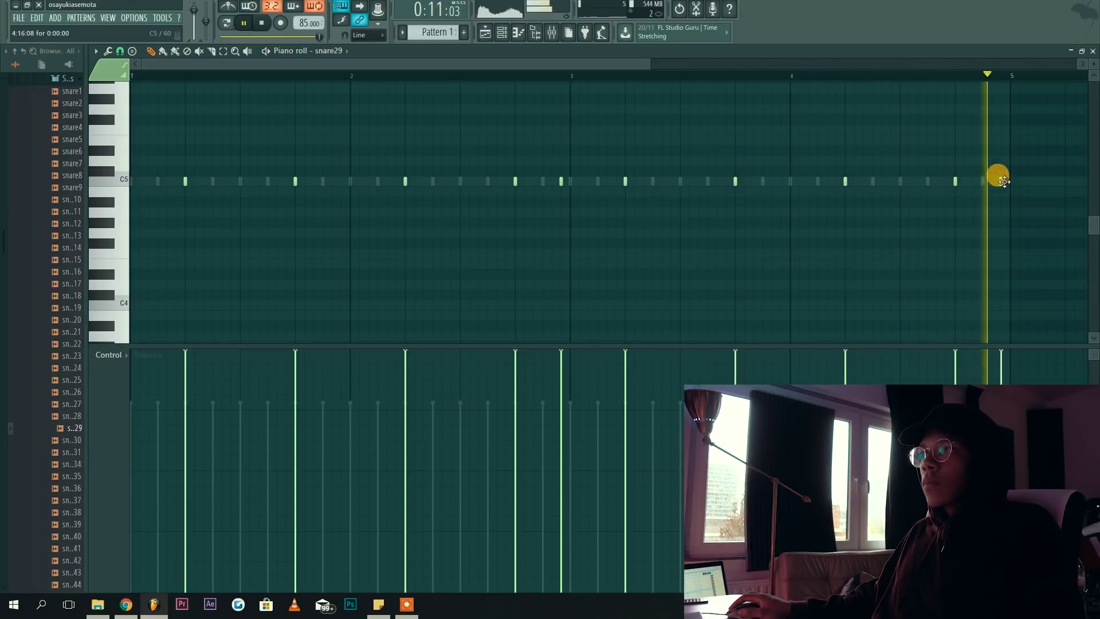
# - Replace the snare29 channel's sample with snare17 and collapse the snares folder in the browser
pyautogui.click(502, 30)
pyautogui.moveTo(59, 279); pyautogui.dragTo(344, 289)
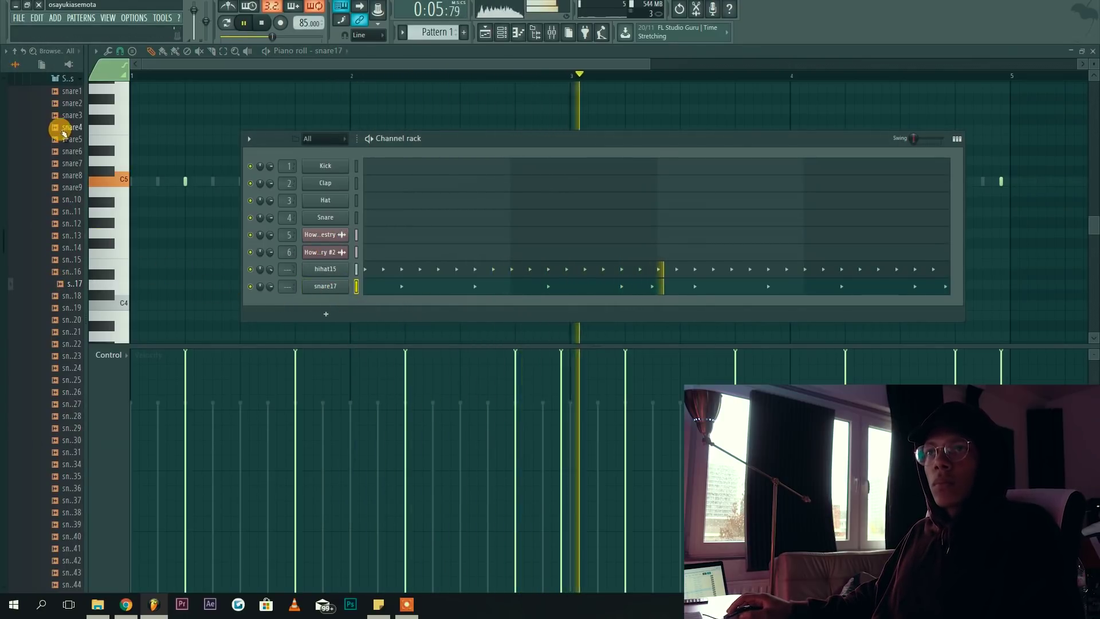
pyautogui.scroll(6, 42, 179)
pyautogui.click(52, 294)
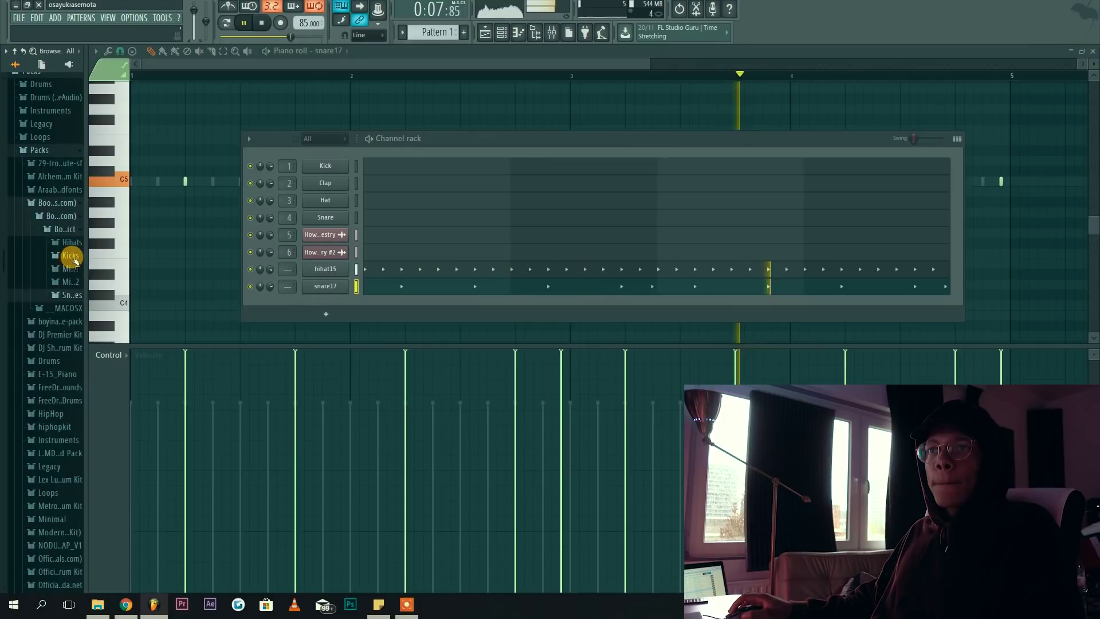
# - Stop playback, audition kick15 from the Boom Bap Addict pack's kicks folder and collapse the pack
pyautogui.press('space')
pyautogui.click(69, 255)
pyautogui.click(76, 310)
pyautogui.scroll(6, 71, 293)
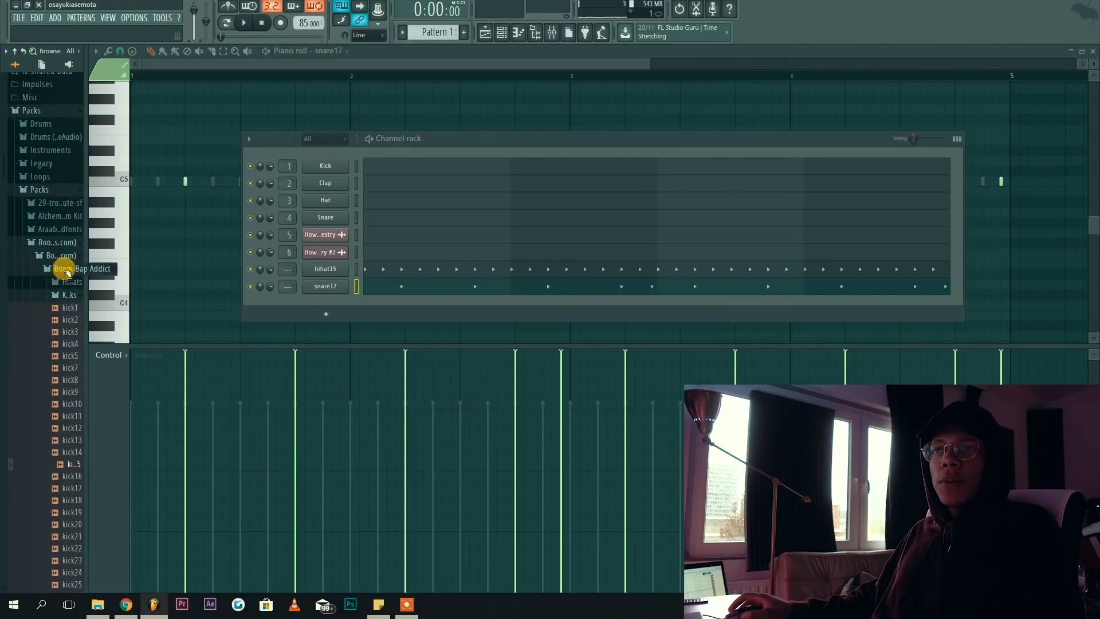
pyautogui.click(63, 242)
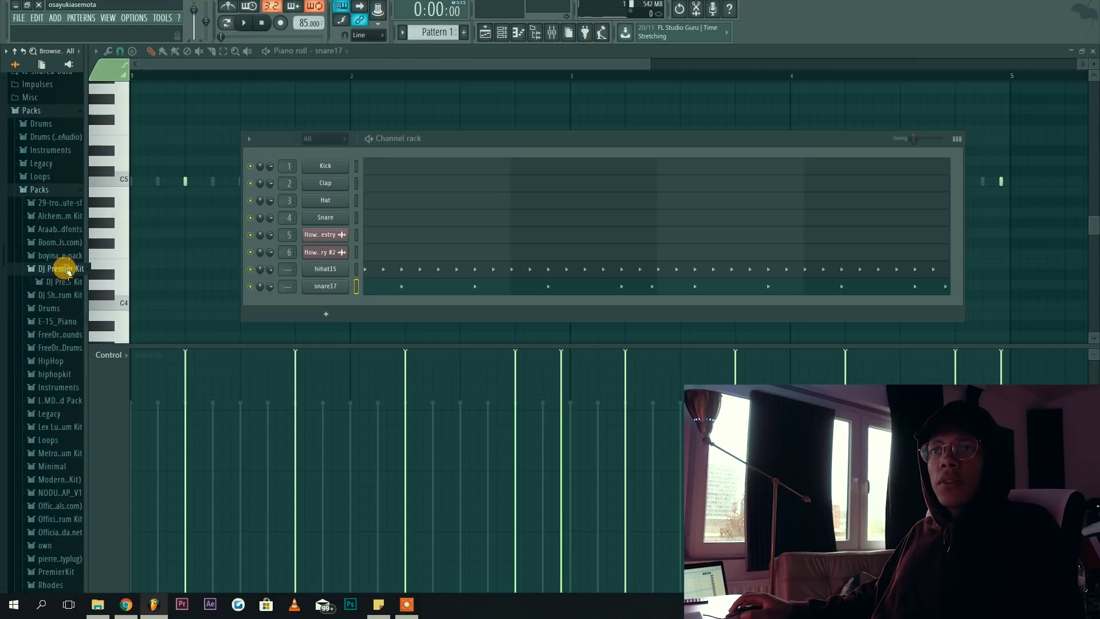
# - Find the [Kick] Knock sample in the DJ Sh… drum kit's 808s and Kicks folder and load it into the Kick channel
pyautogui.click(65, 281)
pyautogui.click(67, 295)
pyautogui.click(68, 310)
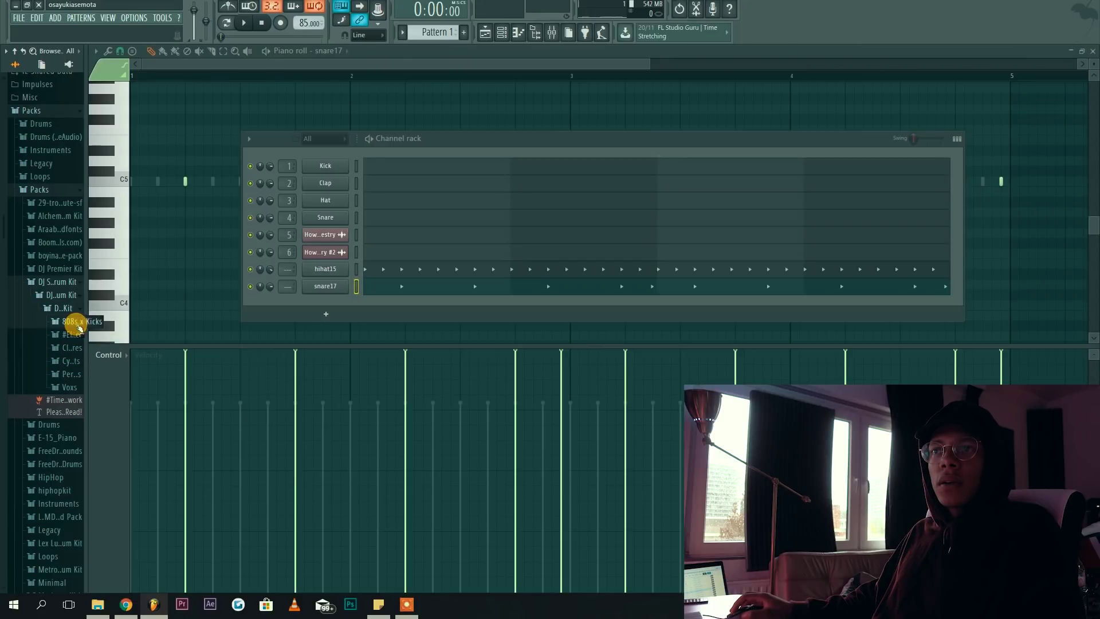
pyautogui.click(78, 322)
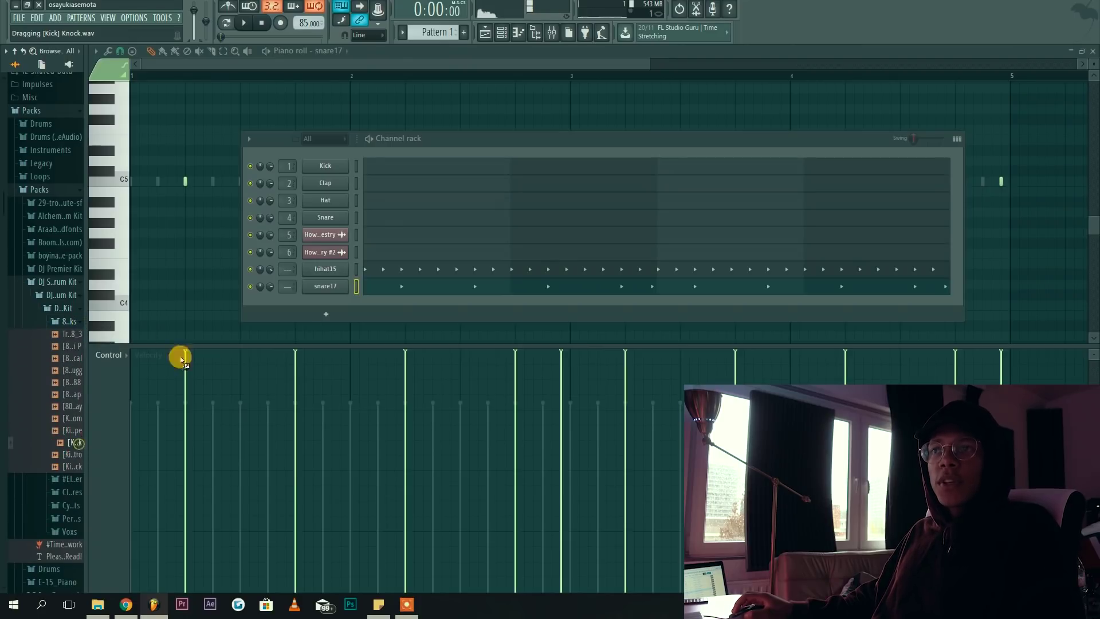
pyautogui.moveTo(317, 168); pyautogui.dragTo(317, 168)
# - Open the [Kick] Knock piano roll and place a C5 note at the start of bar 1
pyautogui.rightClick(319, 169)
pyautogui.click(368, 167)
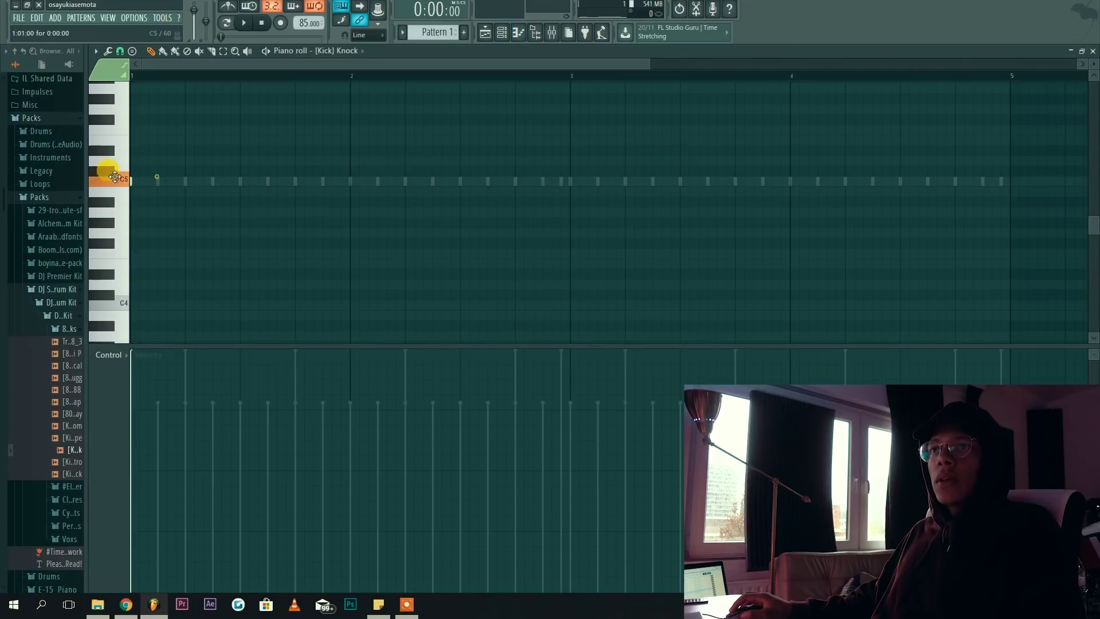
pyautogui.click(501, 33)
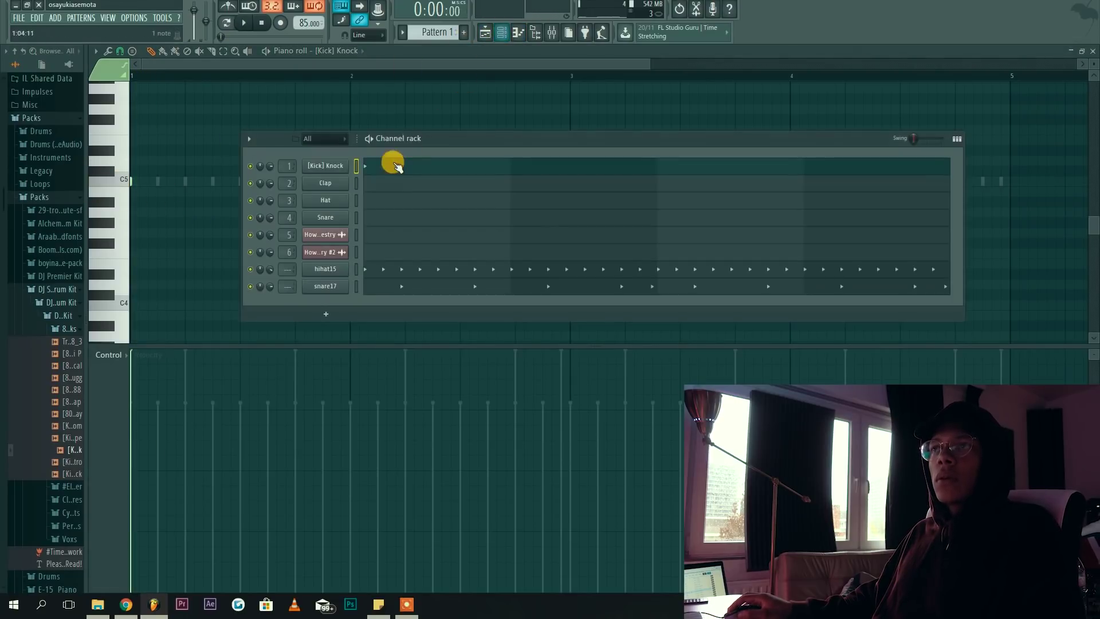
pyautogui.click(122, 182)
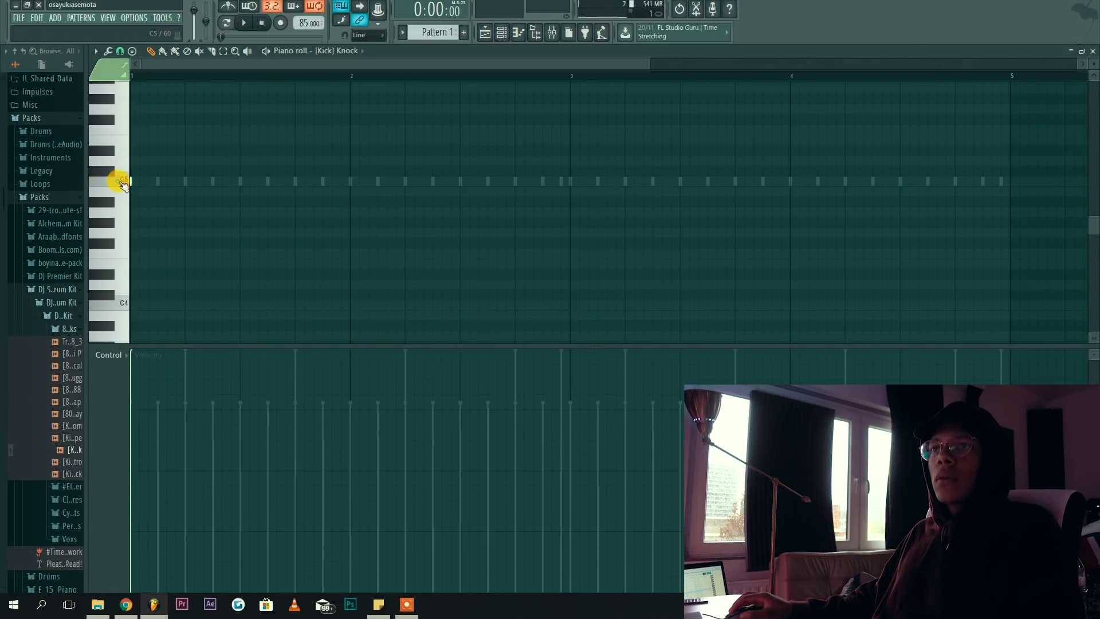
# - Show the mixer, play the beat briefly and return to the [Kick] Knock piano roll
pyautogui.click(548, 37)
pyautogui.hscroll(-4, 585, 195)
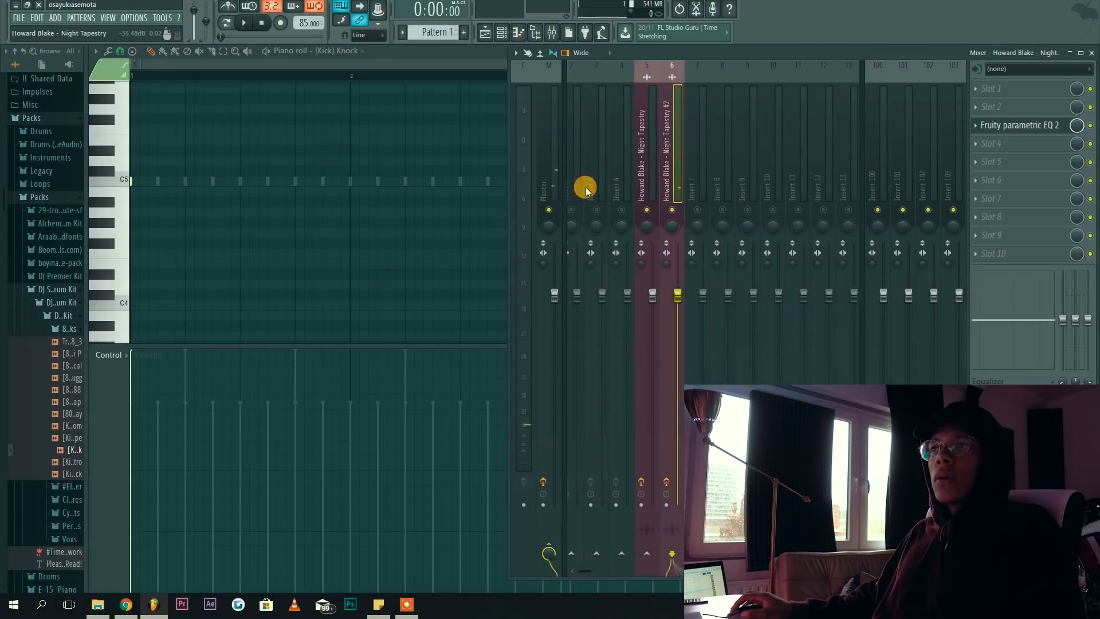
pyautogui.press('space')
pyautogui.press('space')
pyautogui.press('space')
pyautogui.press('space')
pyautogui.click(225, 69)
# - Place a C5 kick just before the fourth hi-hat of bar 1, removing the misplaced try, and play the beat
pyautogui.click(213, 182)
pyautogui.press('space')
pyautogui.press('space')
pyautogui.rightClick(213, 181)
pyautogui.click(195, 181)
pyautogui.click(205, 181)
pyautogui.press('space')
pyautogui.press('space')
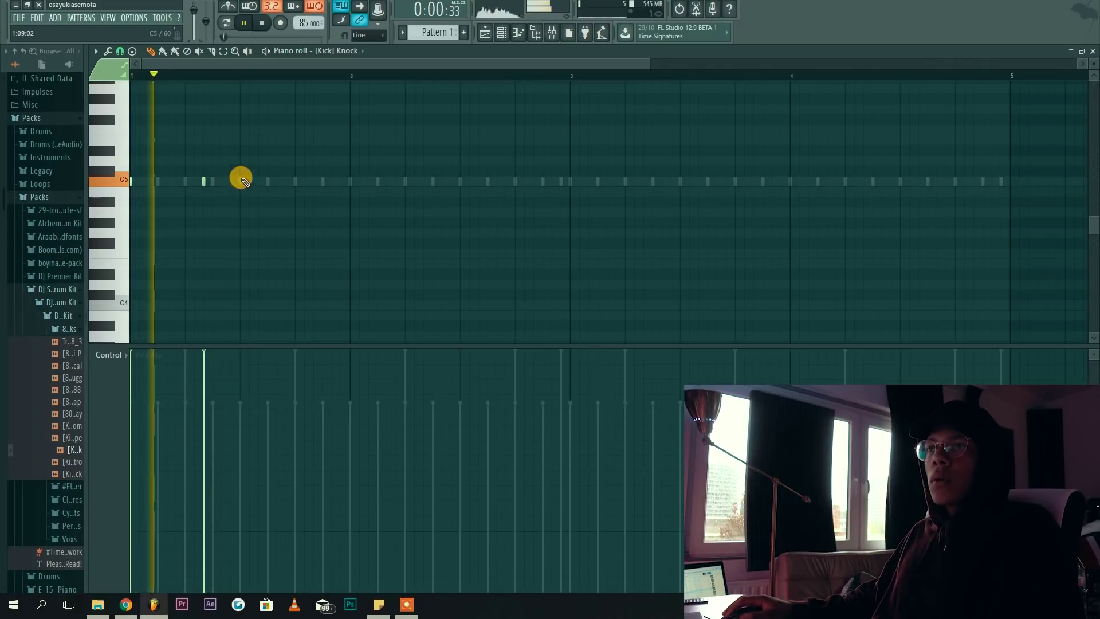
# - Add kicks on beat 3 and just before beat 4 of bars 1 and 2, on bar 2's downbeat and just before its fourth hi-hat
pyautogui.click(240, 181)
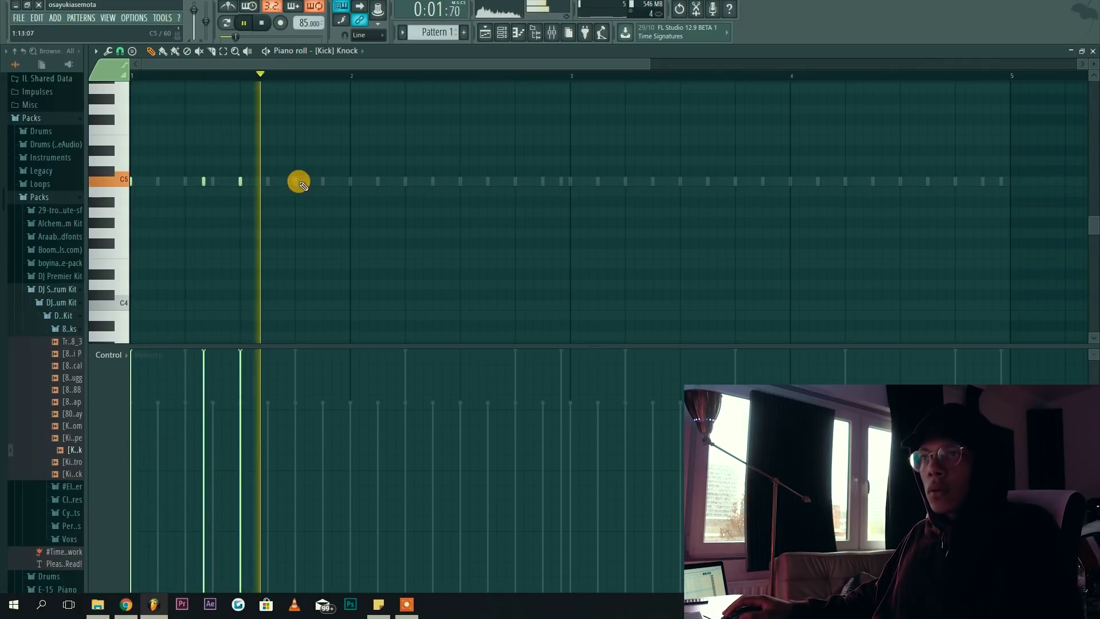
pyautogui.click(350, 181)
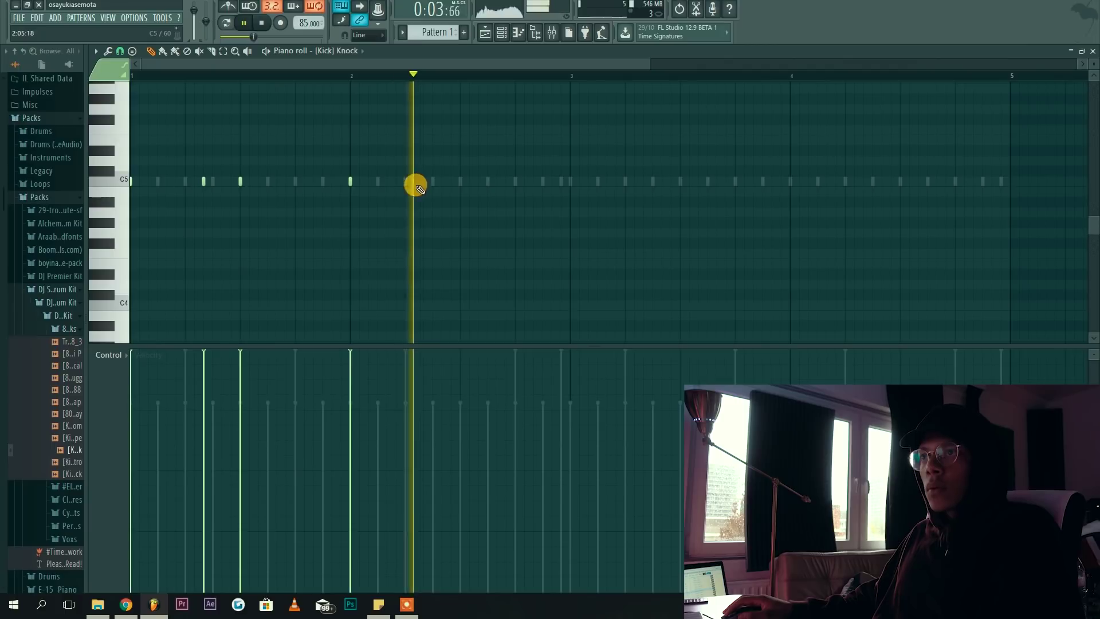
pyautogui.click(423, 181)
pyautogui.press('space')
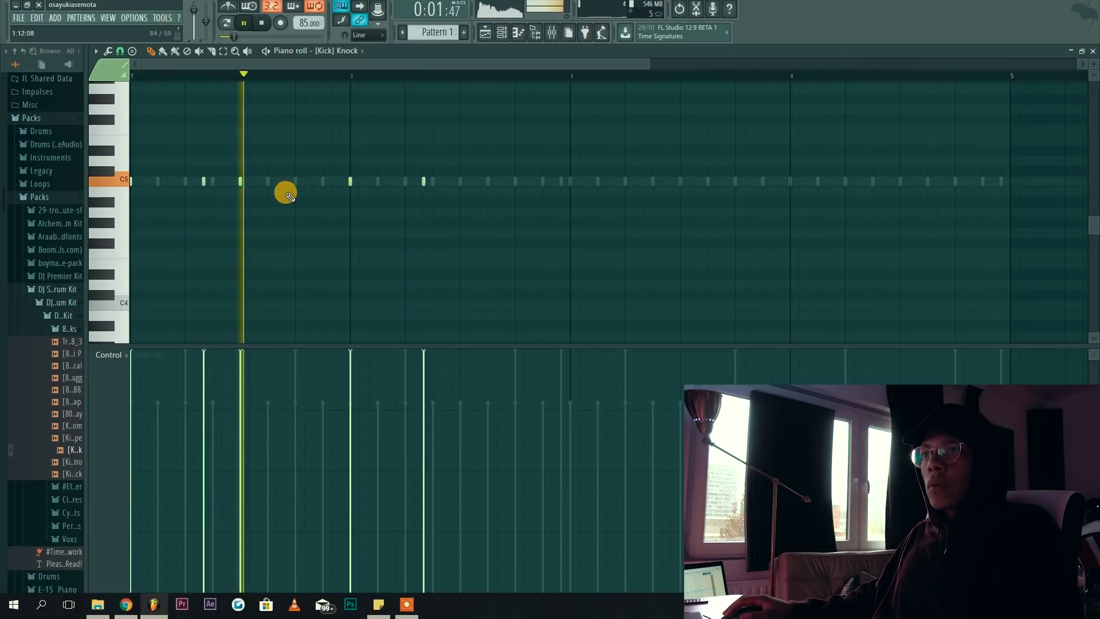
pyautogui.click(461, 181)
pyautogui.click(507, 181)
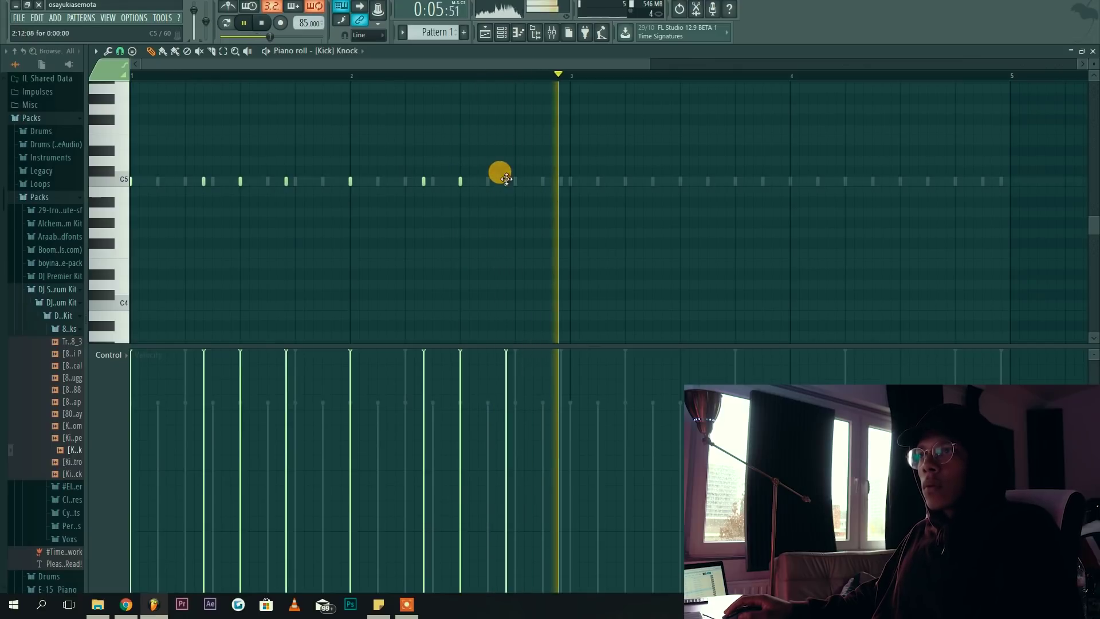
# - Finish bar 2 with kicks just before its last hi-hat and at its very end, plus one on the downbeat of bar 3
pyautogui.click(543, 182)
pyautogui.click(357, 75)
pyautogui.rightClick(541, 180)
pyautogui.click(534, 179)
pyautogui.click(561, 181)
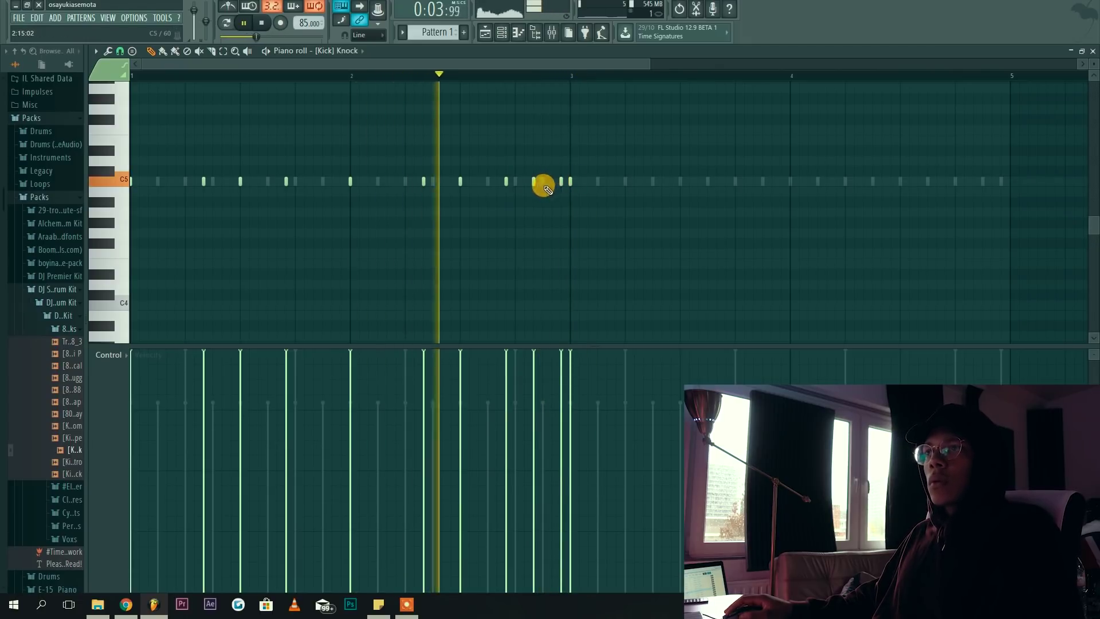
# - Select all the [Kick] Knock notes and duplicate them to fill bars 3 and 4
pyautogui.press('F6')
pyautogui.press('F6')
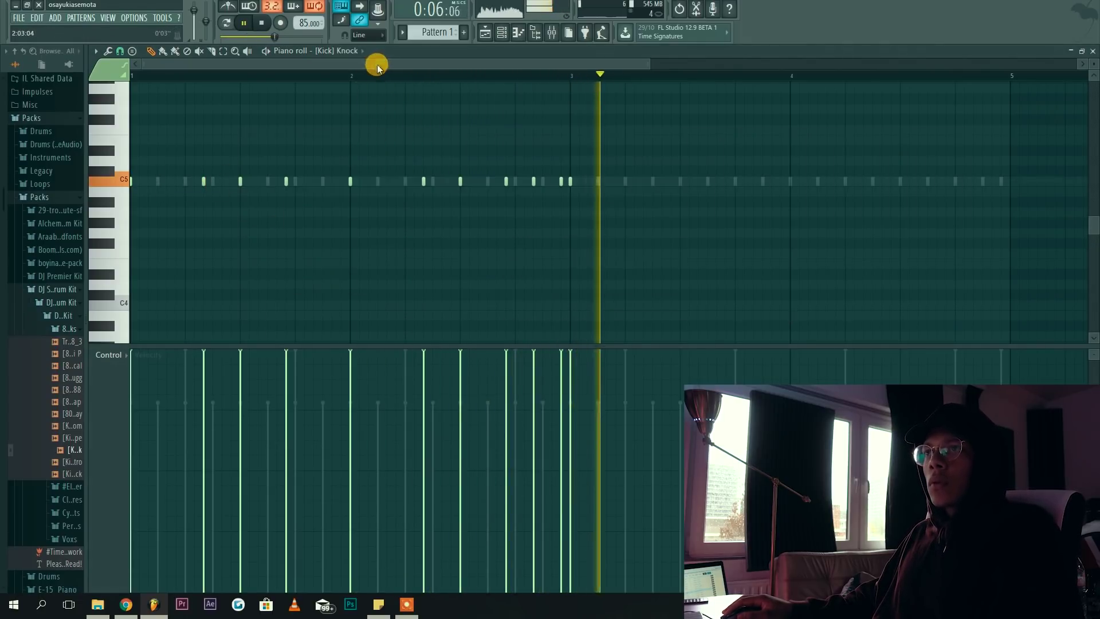
pyautogui.hotkey('ctrl', 'a')
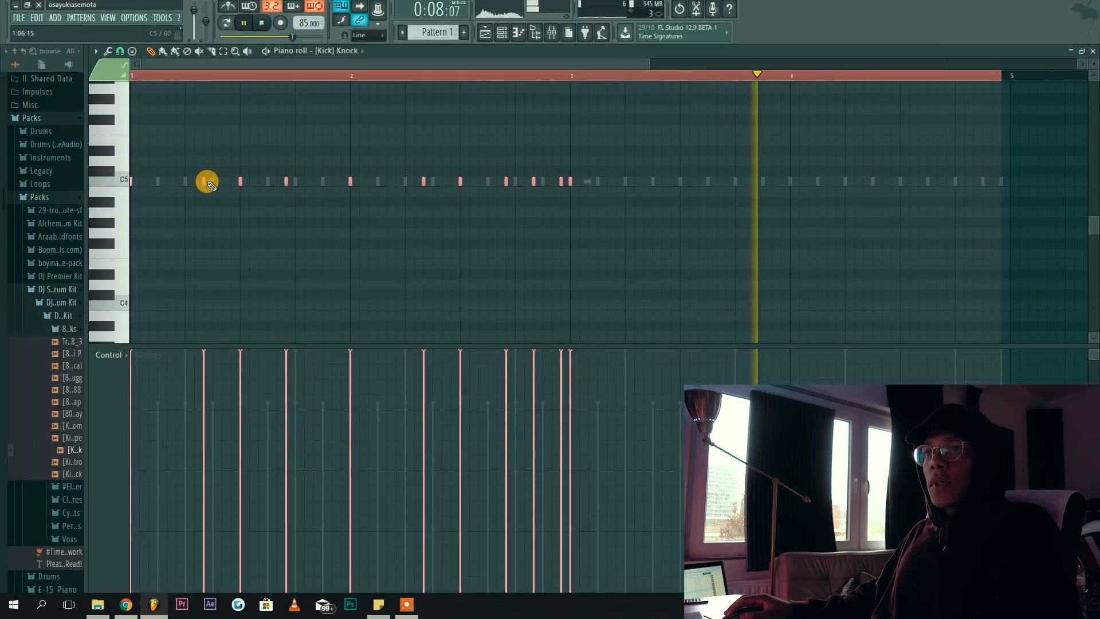
pyautogui.hotkey('ctrl', 'b')
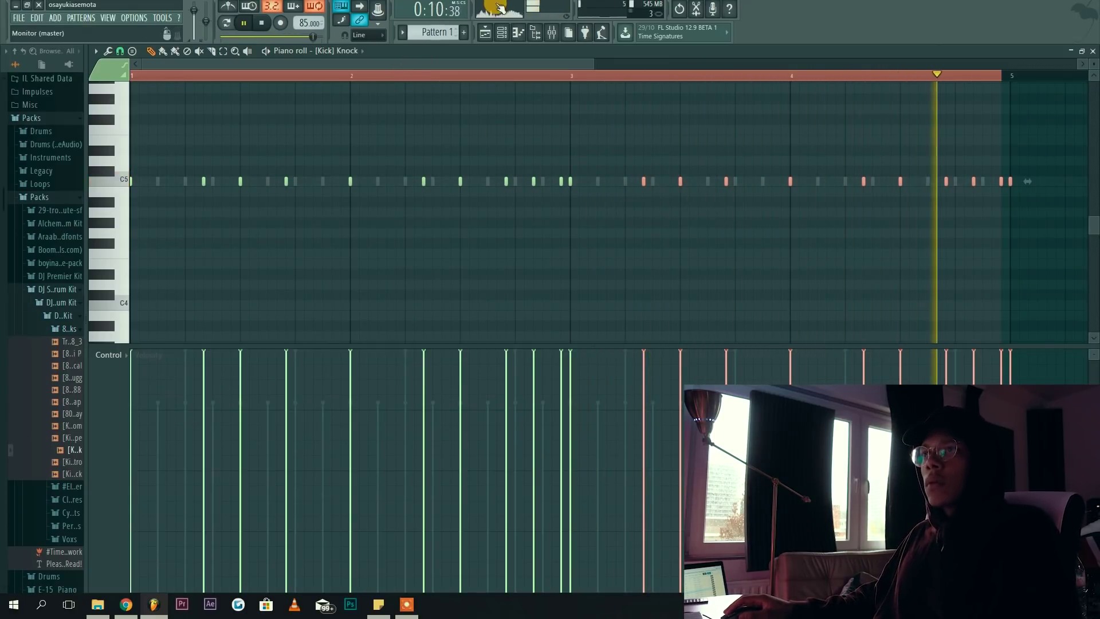
# - Play the beat with the channel rack and mixer shown, finishing with playback stopped in the playlist
pyautogui.click(502, 32)
pyautogui.click(554, 34)
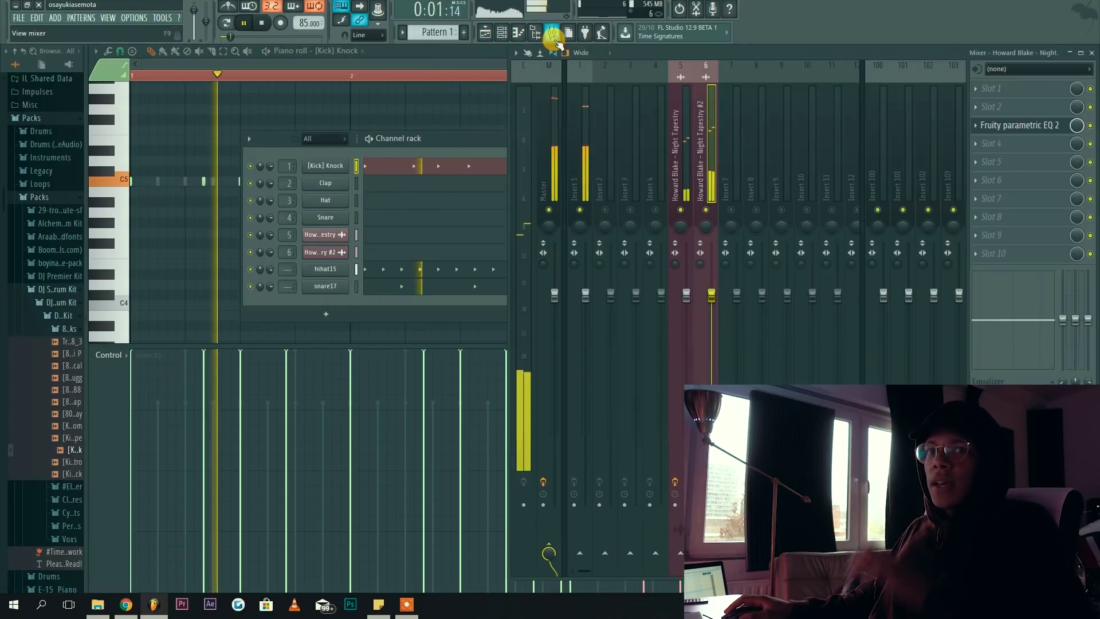
pyautogui.press('space')
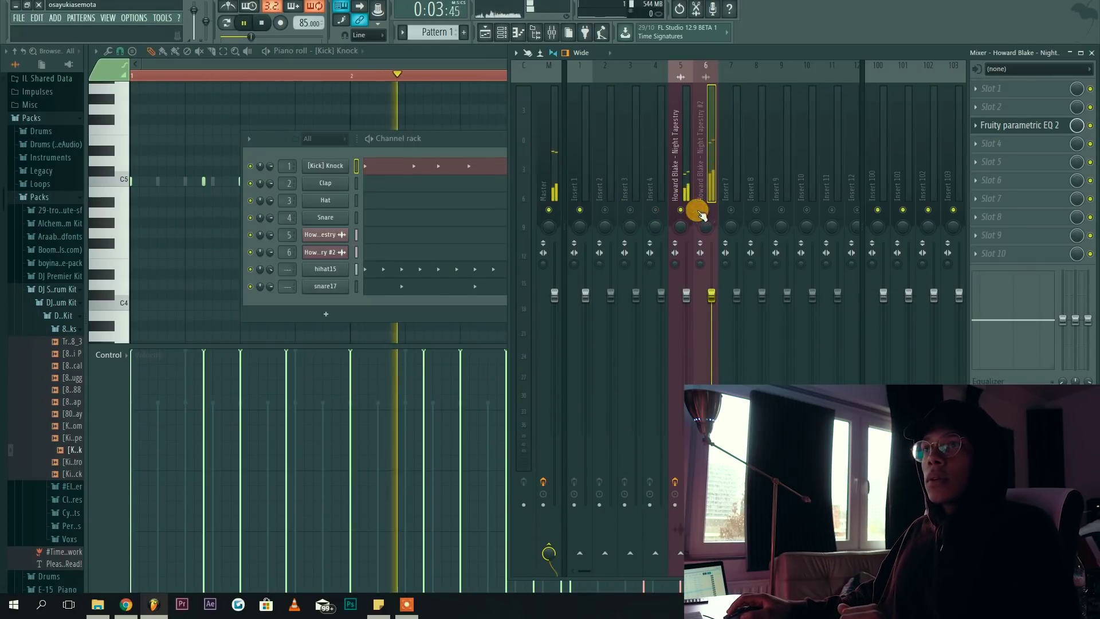
pyautogui.click(263, 24)
pyautogui.press('space')
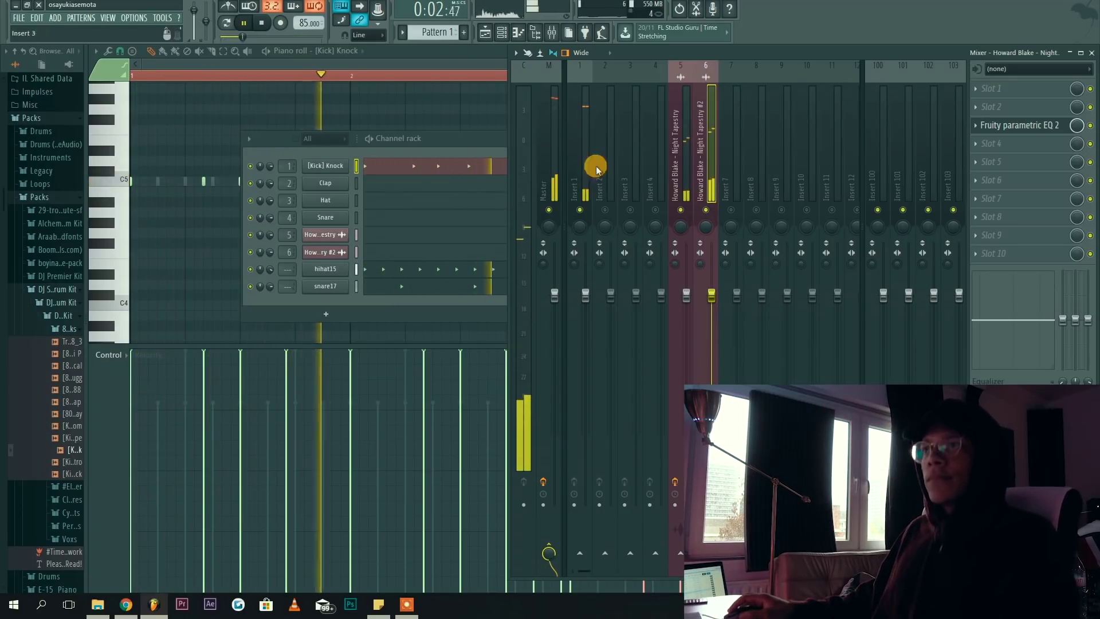
pyautogui.click(483, 63)
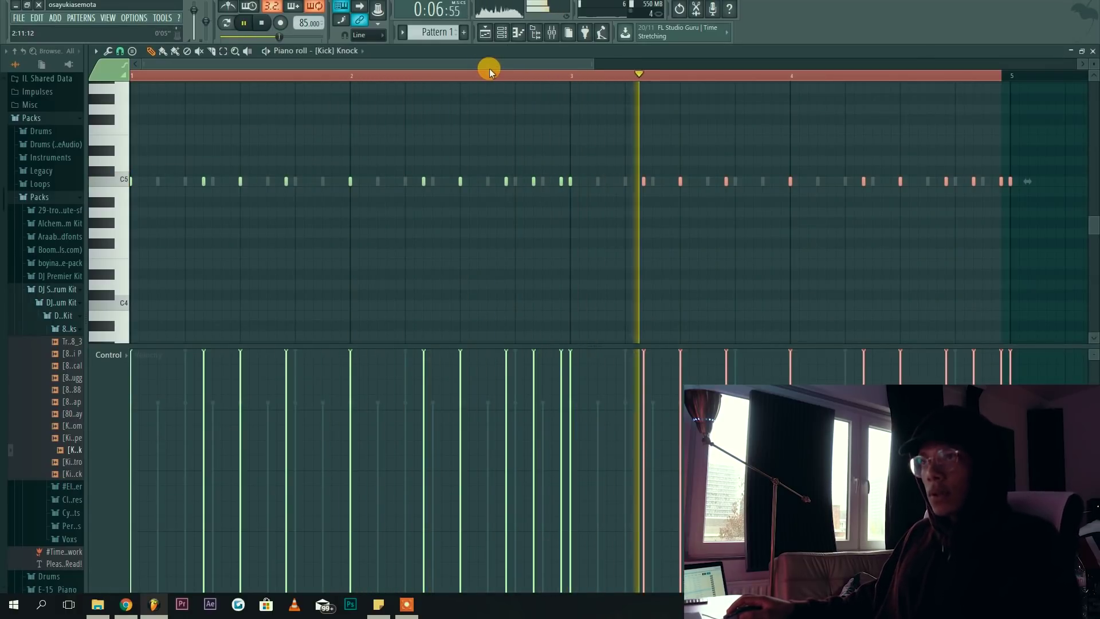
pyautogui.click(485, 33)
pyautogui.press('space')
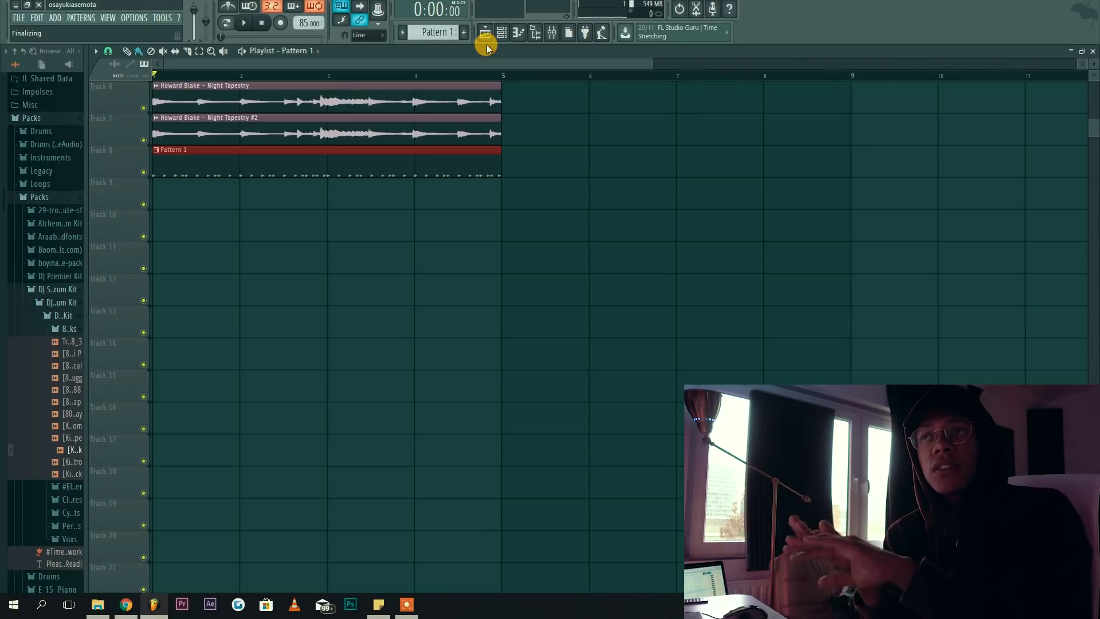
# - Show the mixer, open Gross Beat on the first Night Tapestry track and move its window over the playlist
pyautogui.click(553, 32)
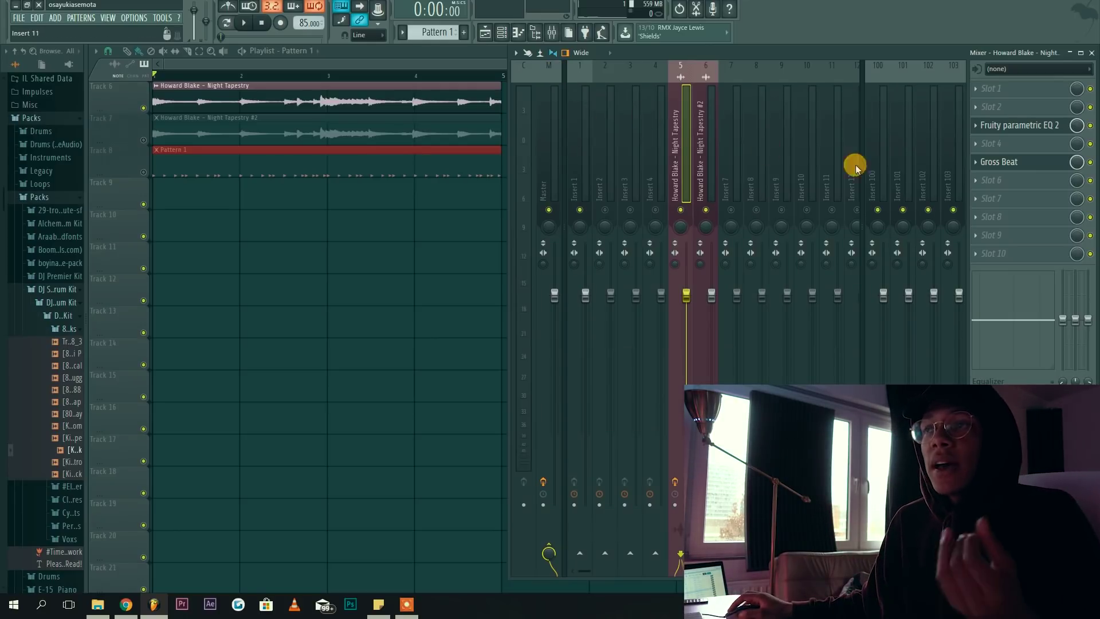
pyautogui.click(1009, 162)
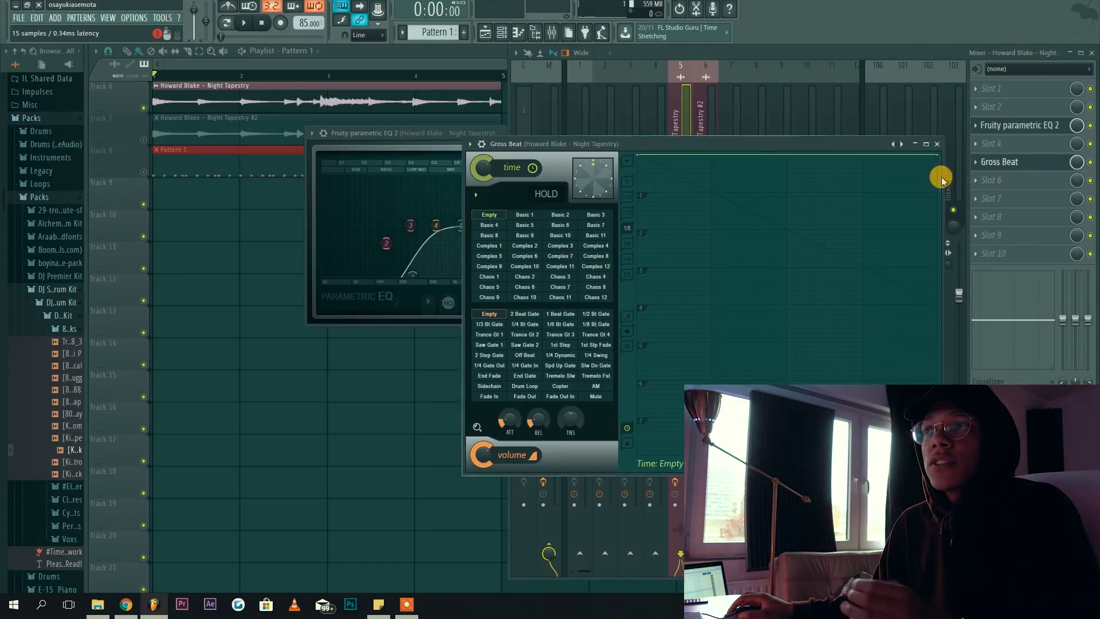
pyautogui.moveTo(682, 148); pyautogui.dragTo(453, 210)
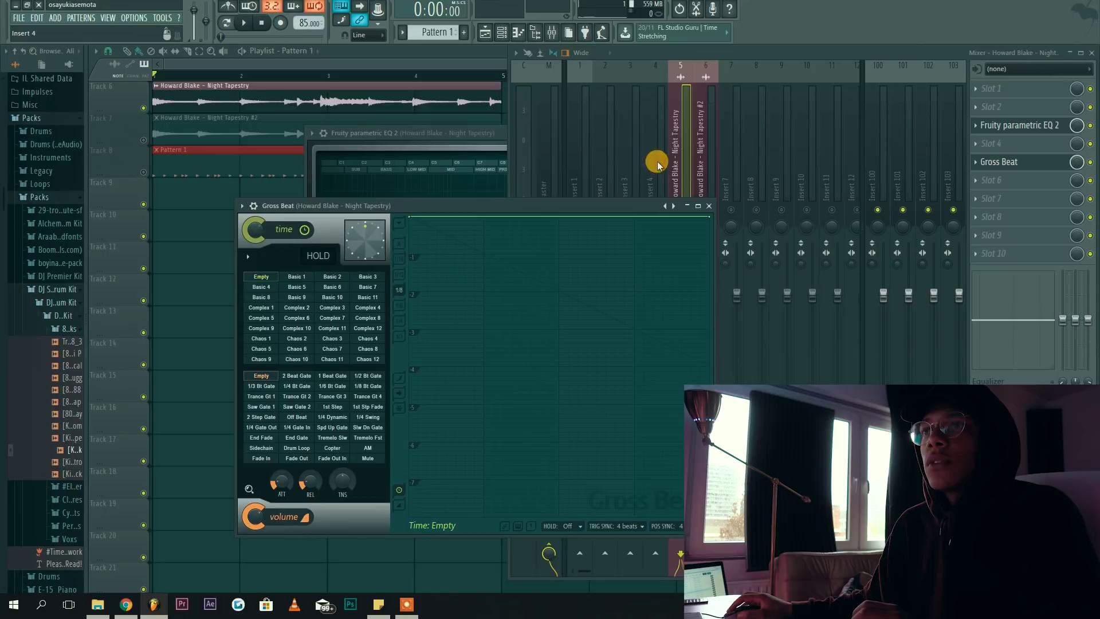
# - Audition Gross Beat's time presets Complex 2 and Complex 1 during playback, settle on Complex 9 and stop playback
pyautogui.press('space')
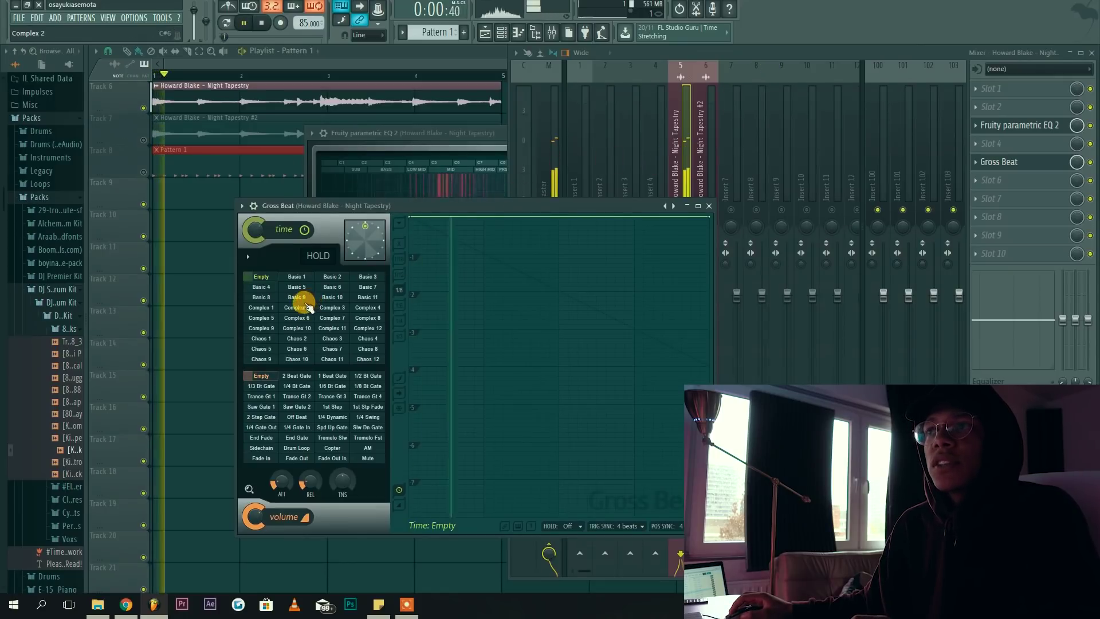
pyautogui.click(297, 307)
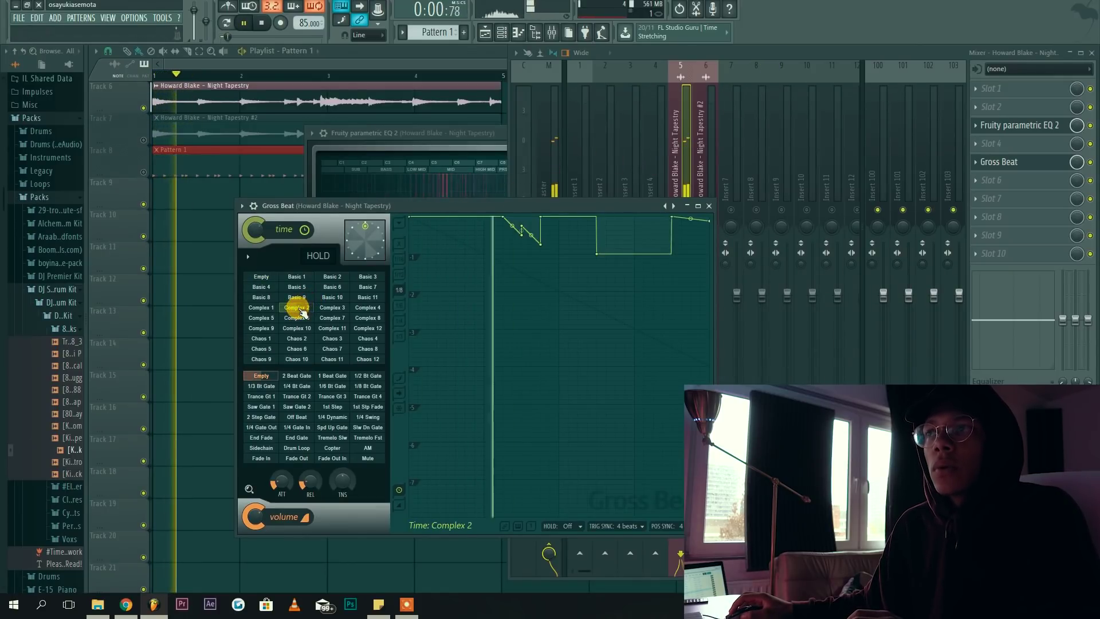
pyautogui.click(268, 311)
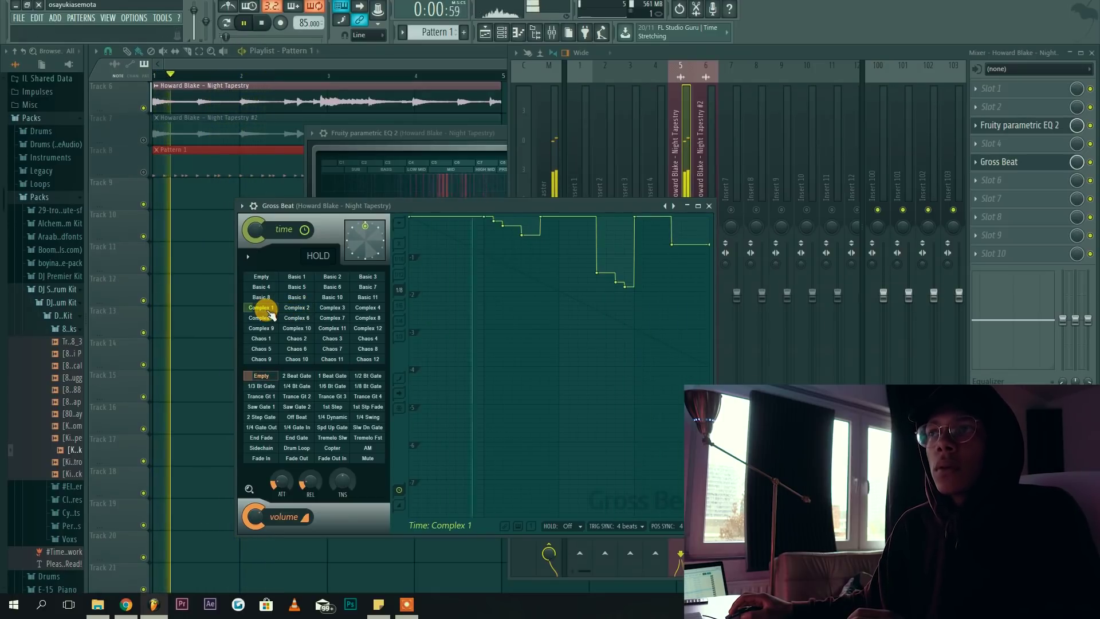
pyautogui.click(267, 328)
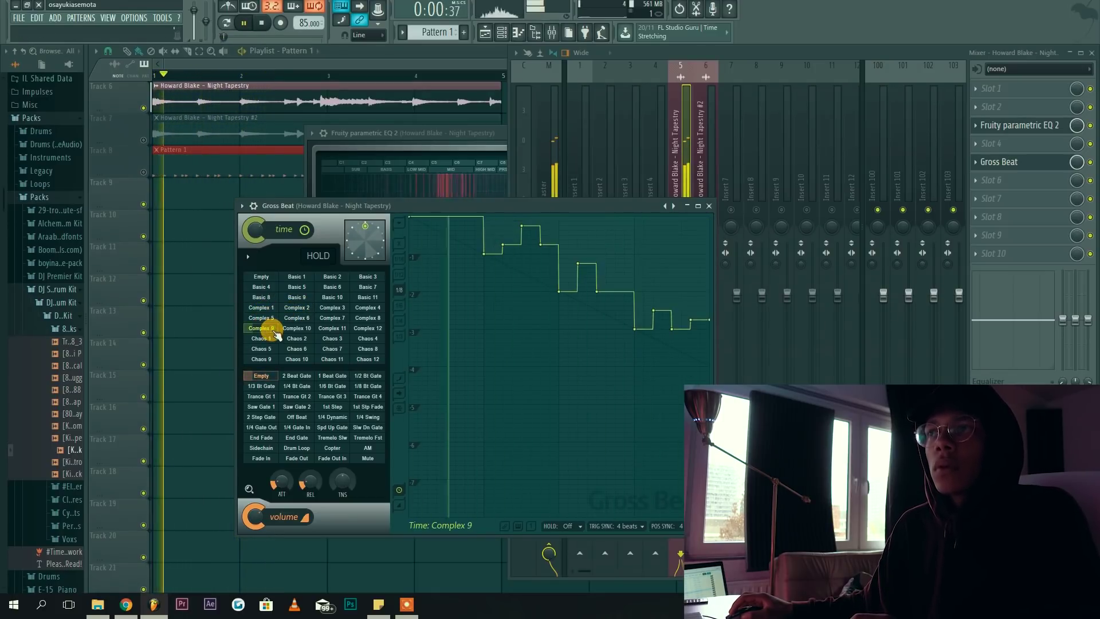
pyautogui.press('space')
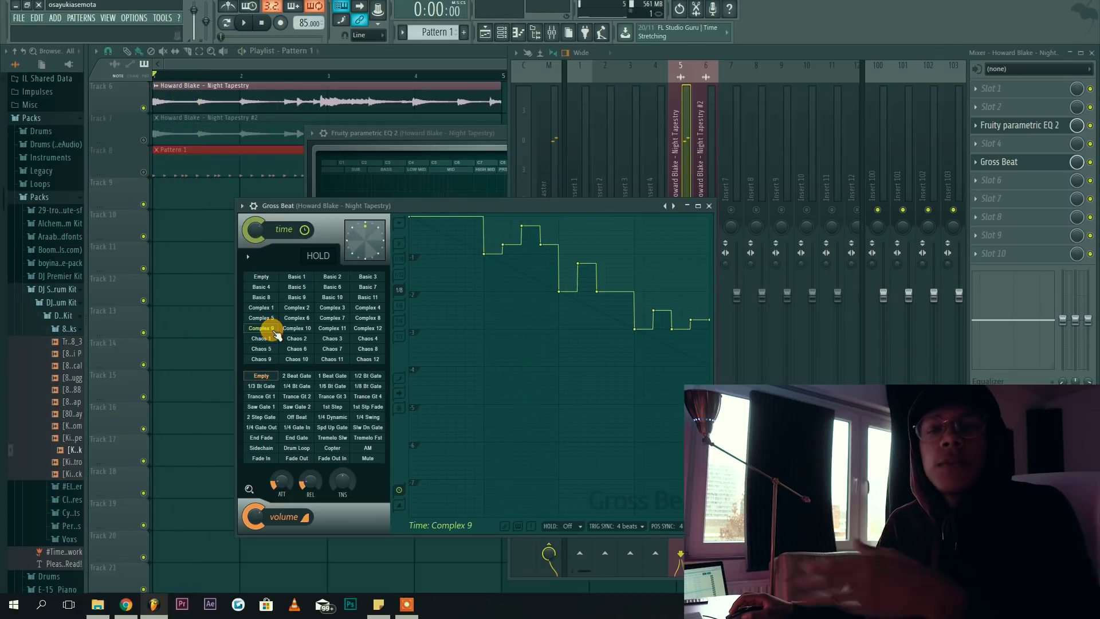